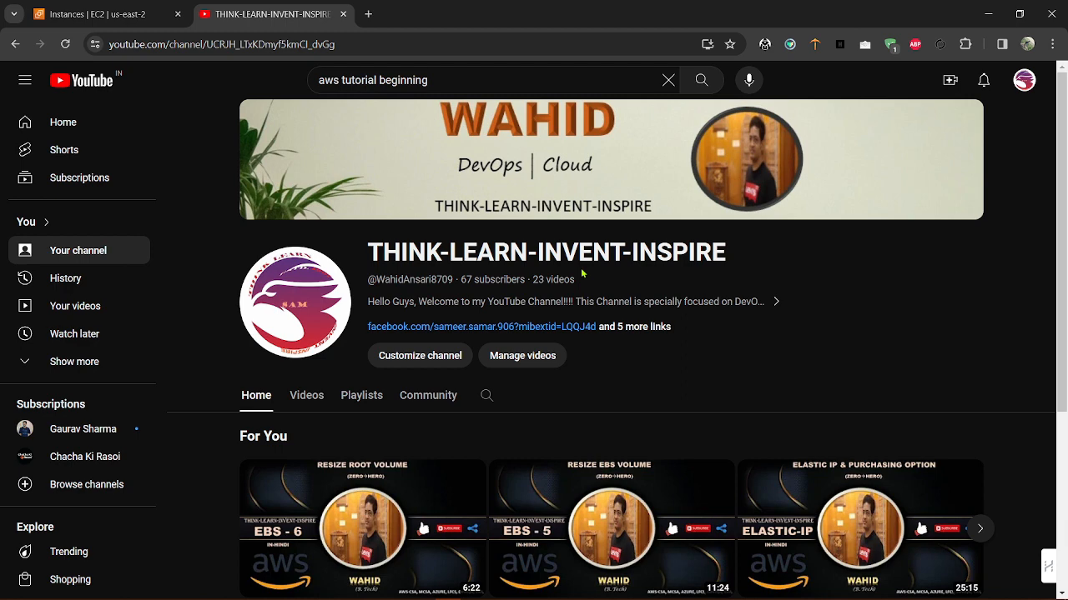
Close the YouTube channel tab and refresh the list of running EC2 instances.
left_click(343, 15)
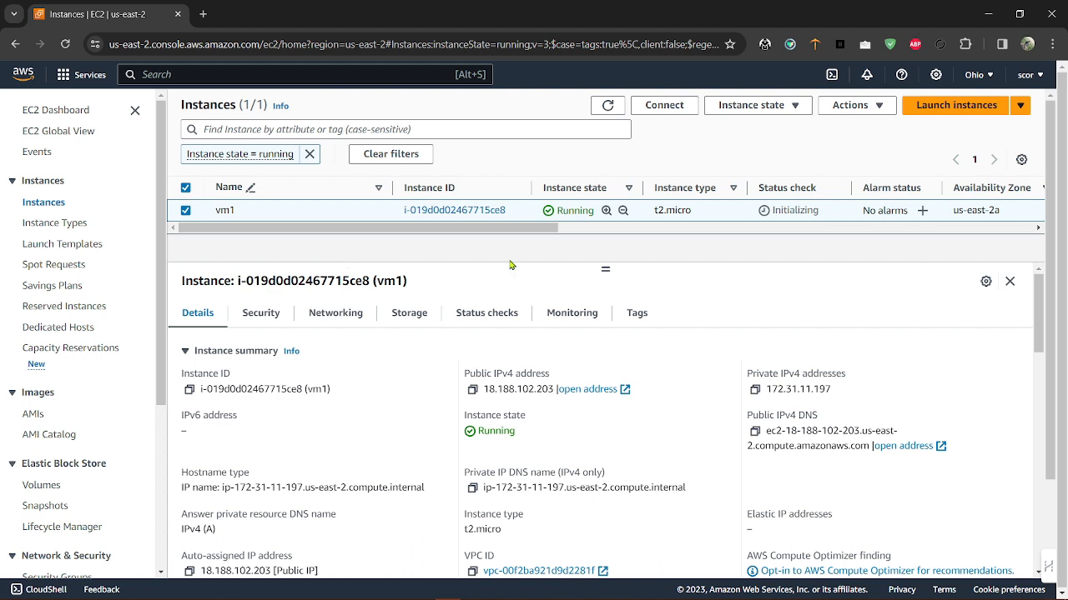
left_click(597, 109)
left_click(607, 107)
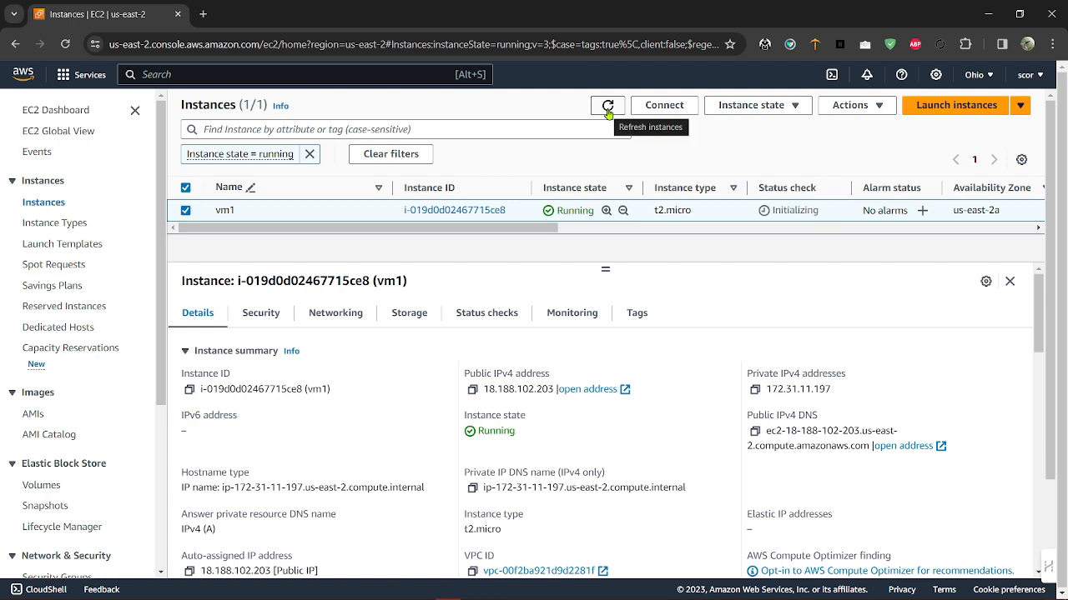
Start creating a new EBS volume and set its size to 2 GiB.
left_click(41, 484)
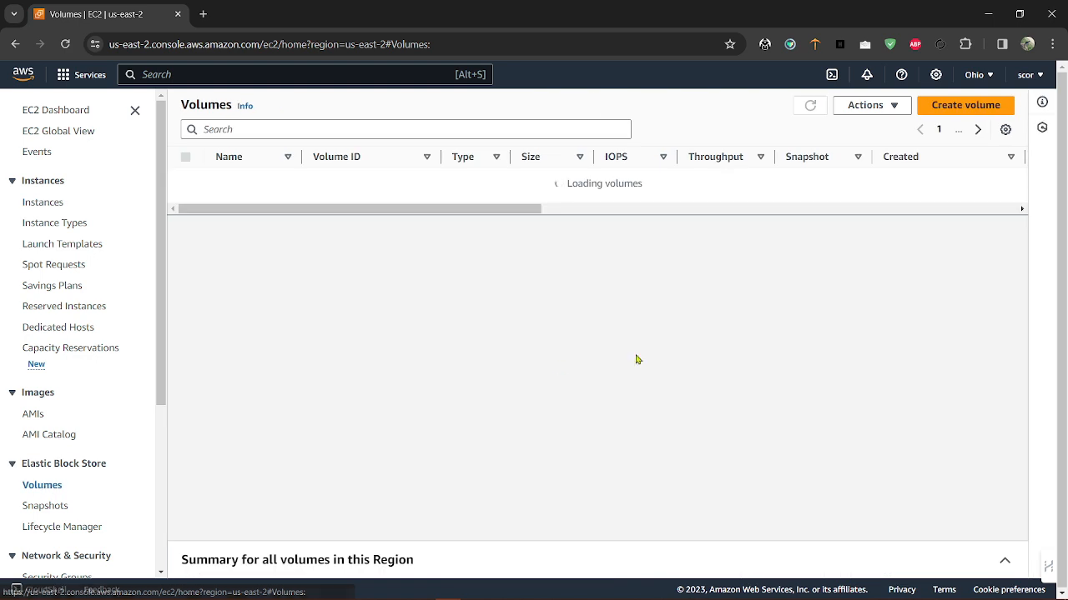
left_click(935, 110)
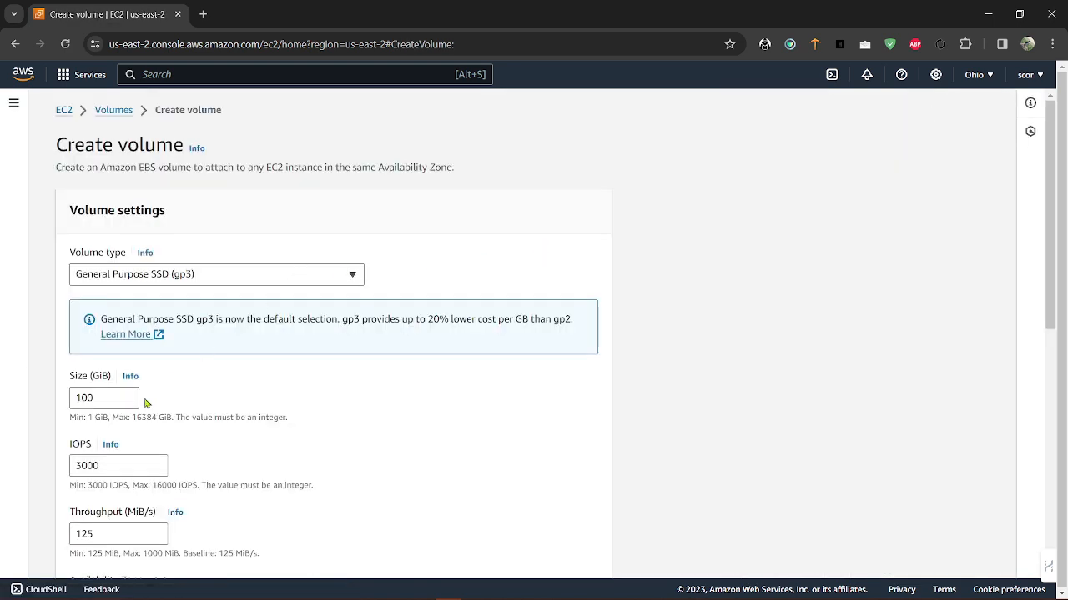
left_click(105, 398)
key("BackSpace")
key("BackSpace")
key("BackSpace")
type("2")
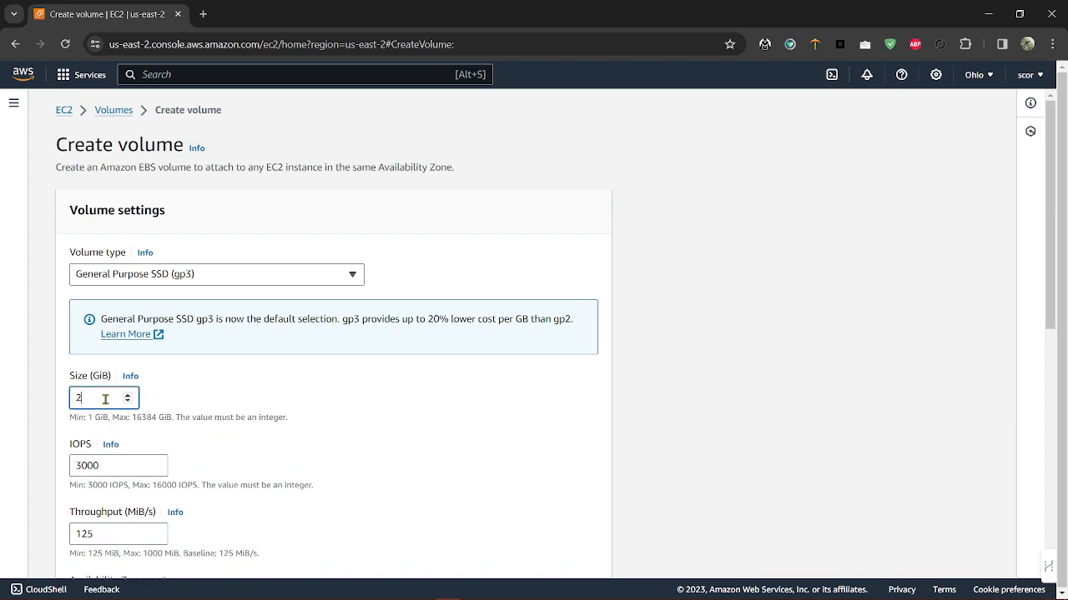
scroll(105, 398, "down", 3)
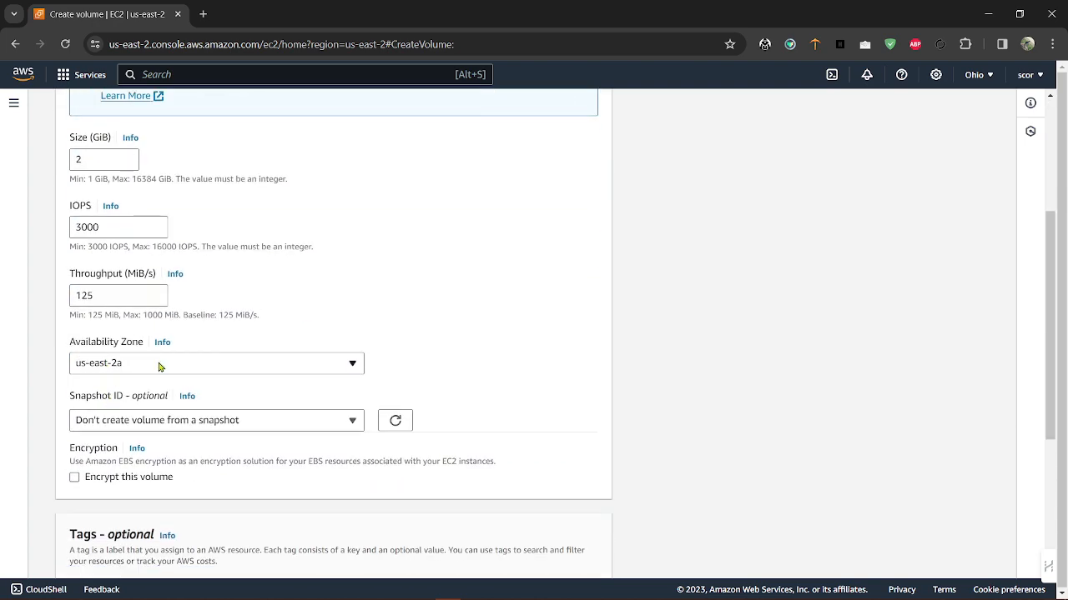
scroll(231, 350, "up", 2)
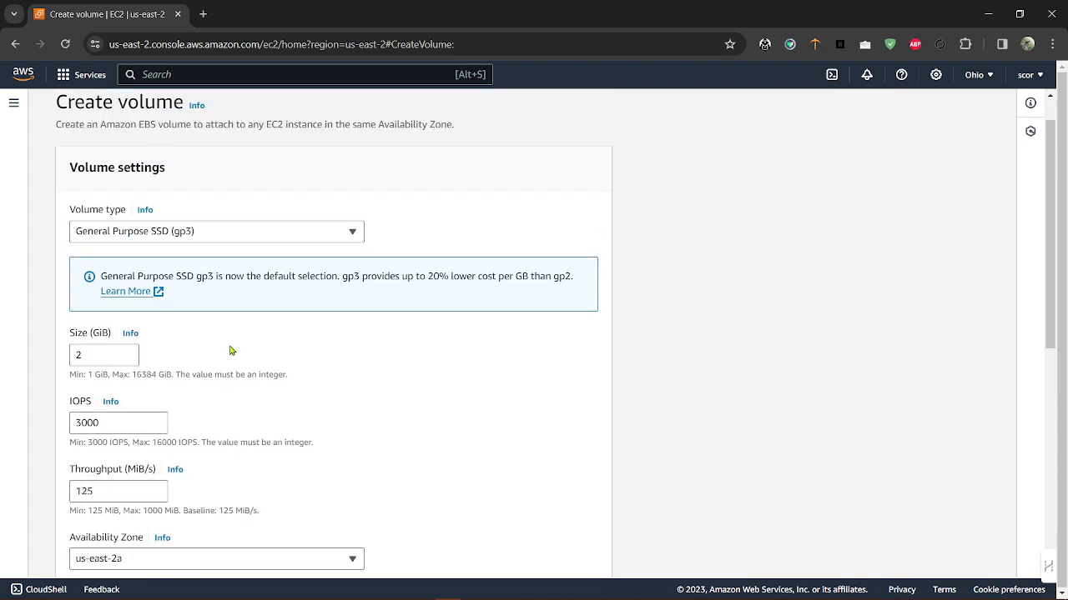
scroll(232, 350, "down", 2)
scroll(231, 348, "up", 3)
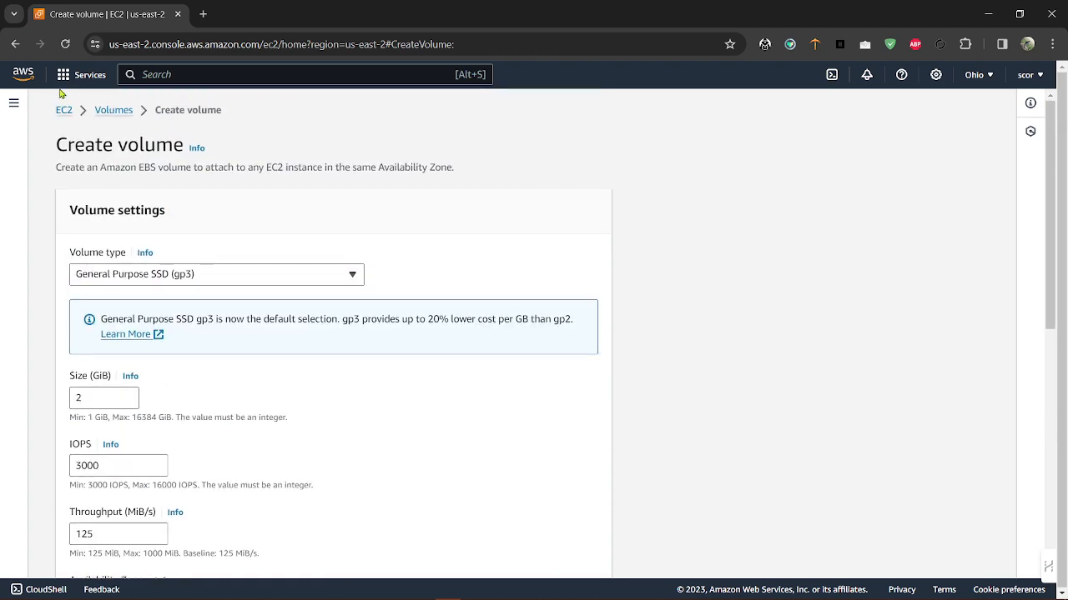
Open the running EC2 instances in a second browser tab and check the availability zone of vm1.
middle_click(25, 83)
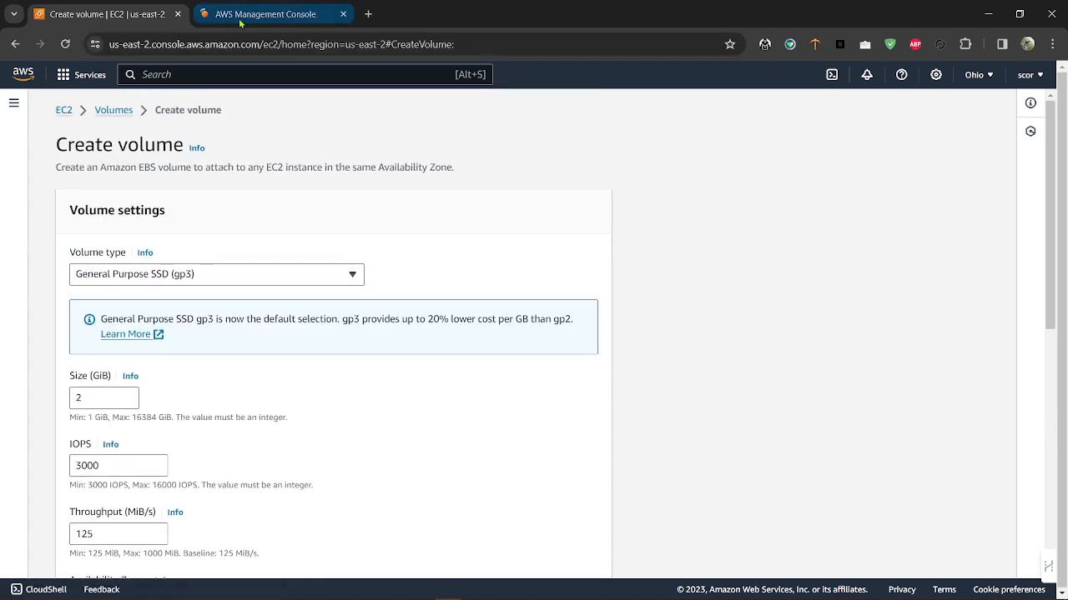
left_click(240, 20)
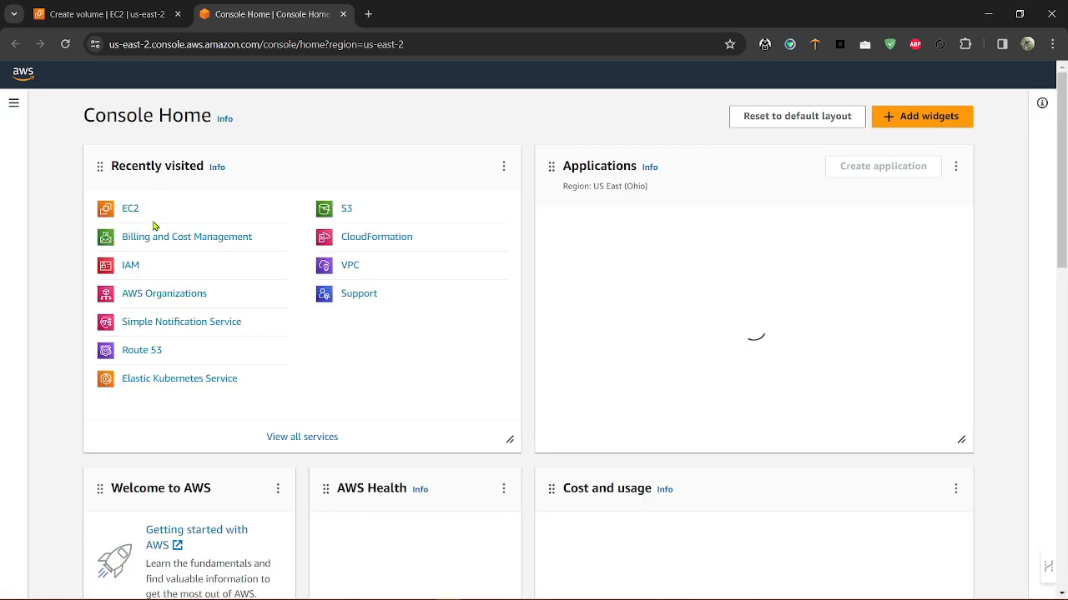
left_click(130, 209)
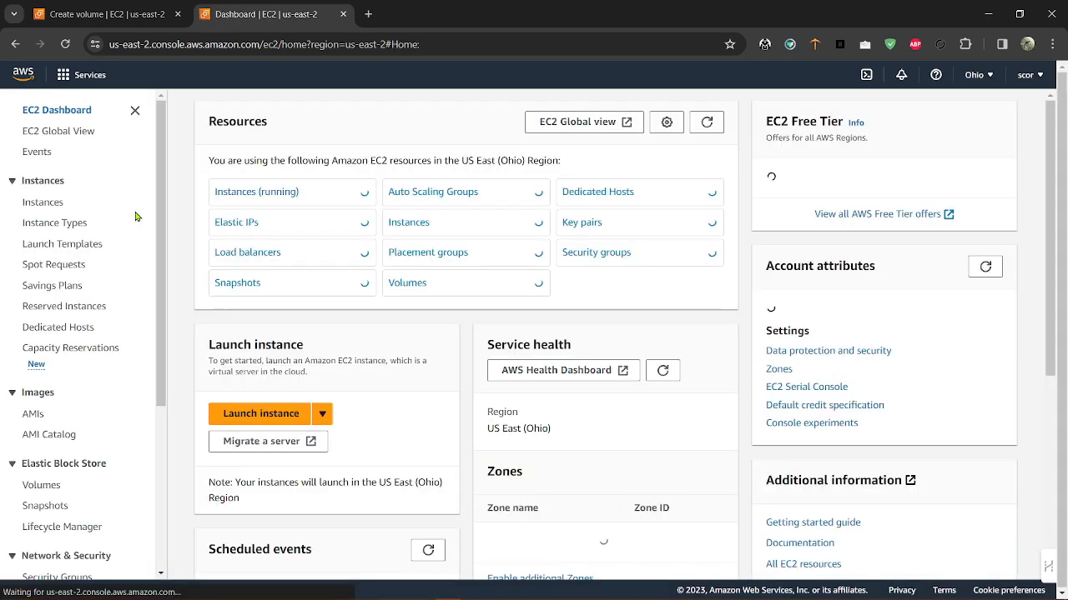
left_click(235, 193)
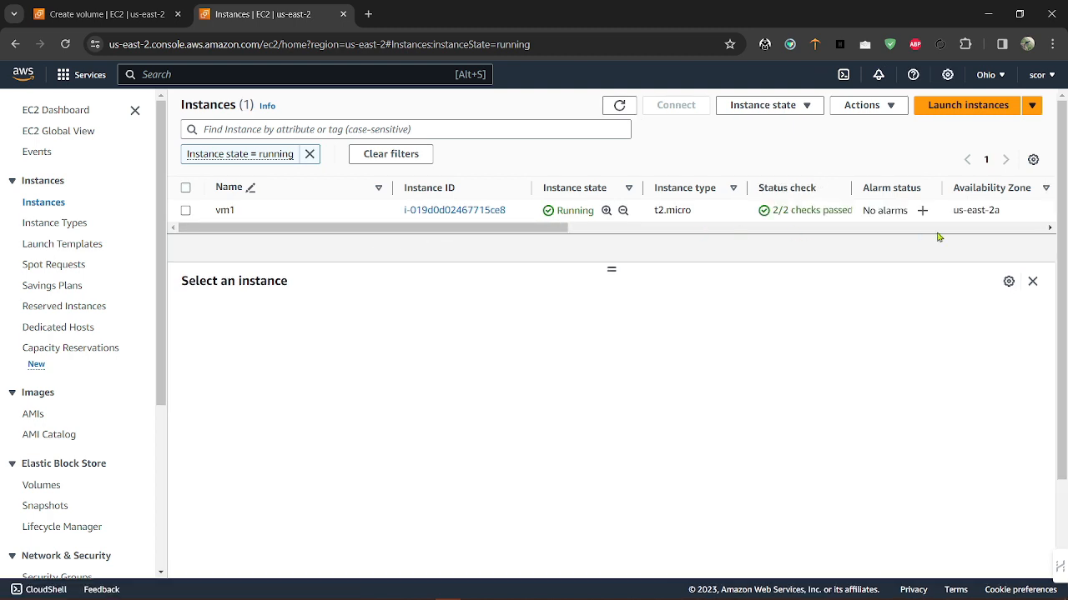
left_click_drag(1003, 210, 956, 211)
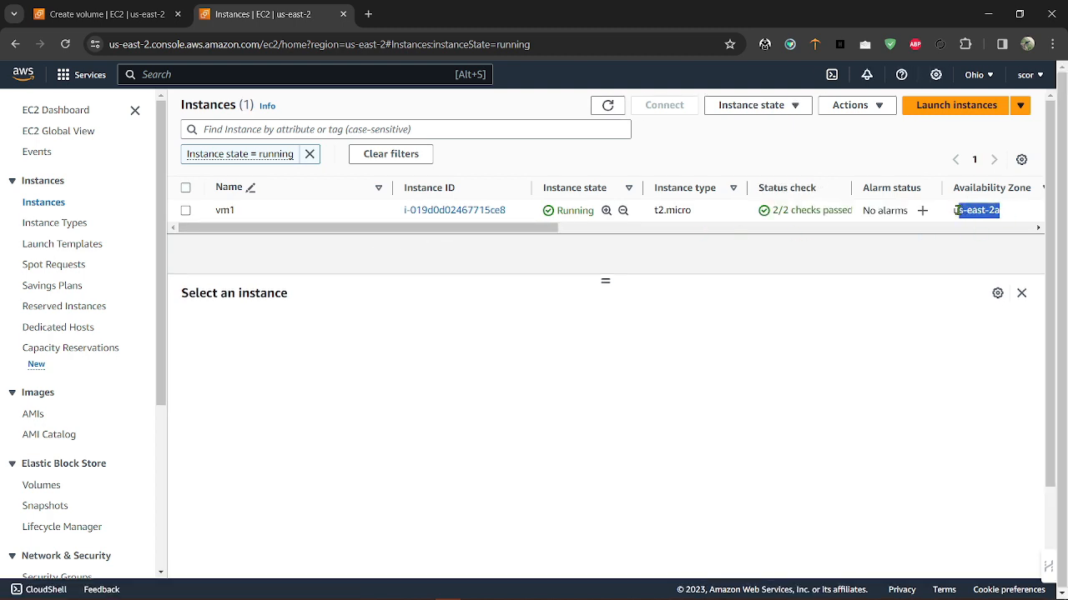
Return to the new volume's settings and enable encryption with the (default) aws/ebs KMS key.
left_click(134, 18)
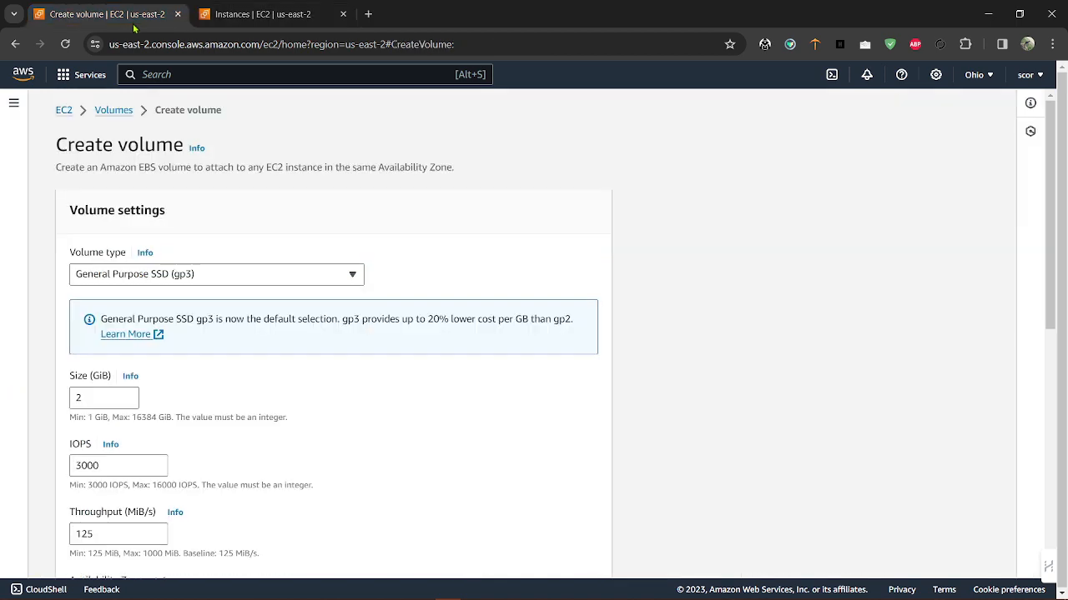
scroll(140, 469, "down", 4)
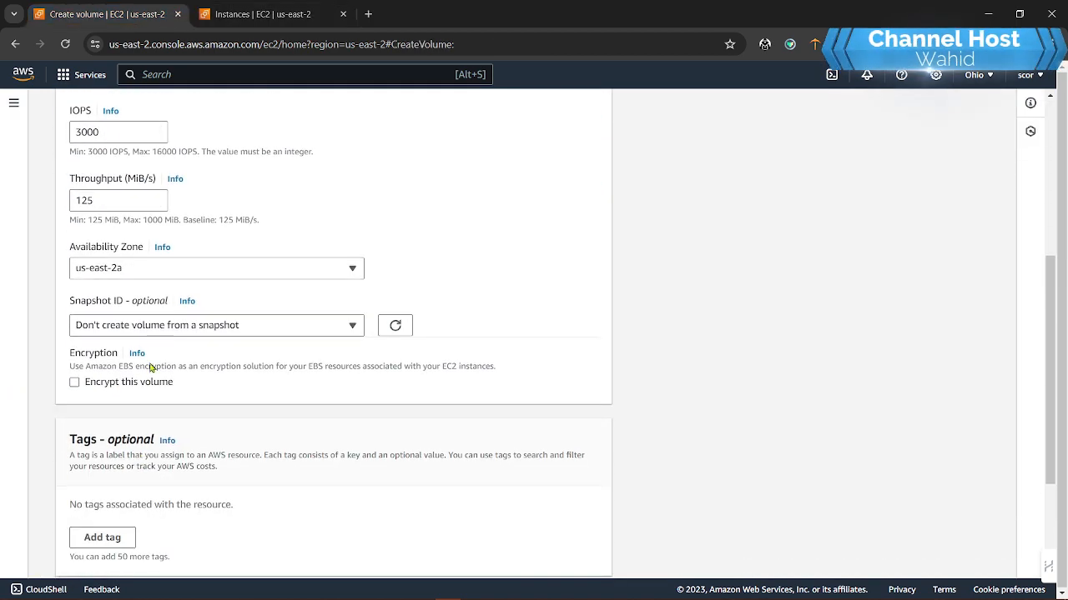
scroll(211, 352, "up", 1)
scroll(208, 350, "down", 2)
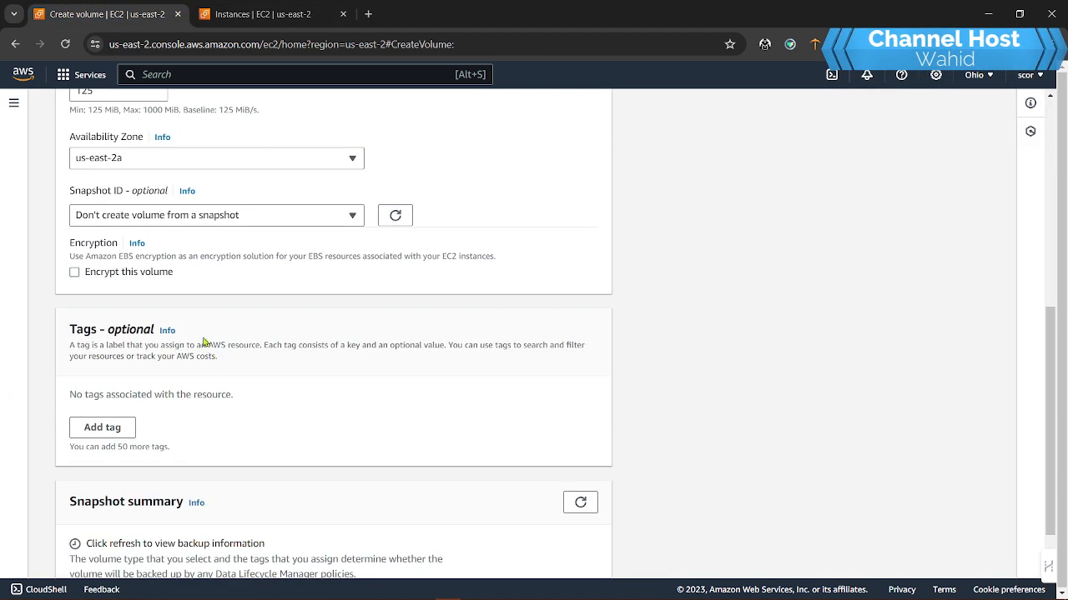
scroll(182, 361, "up", 4)
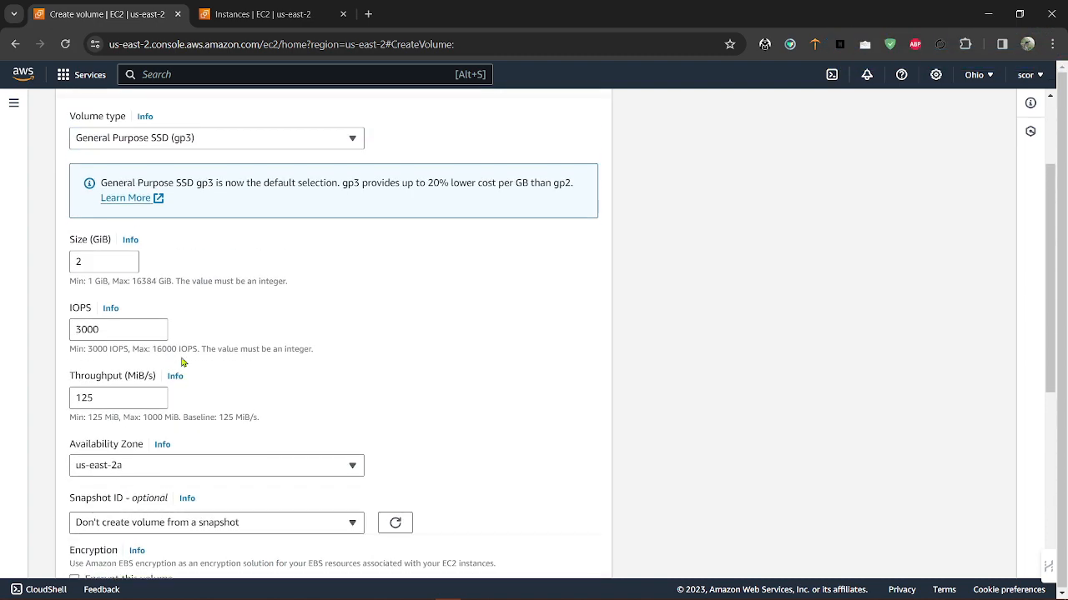
scroll(182, 362, "down", 2)
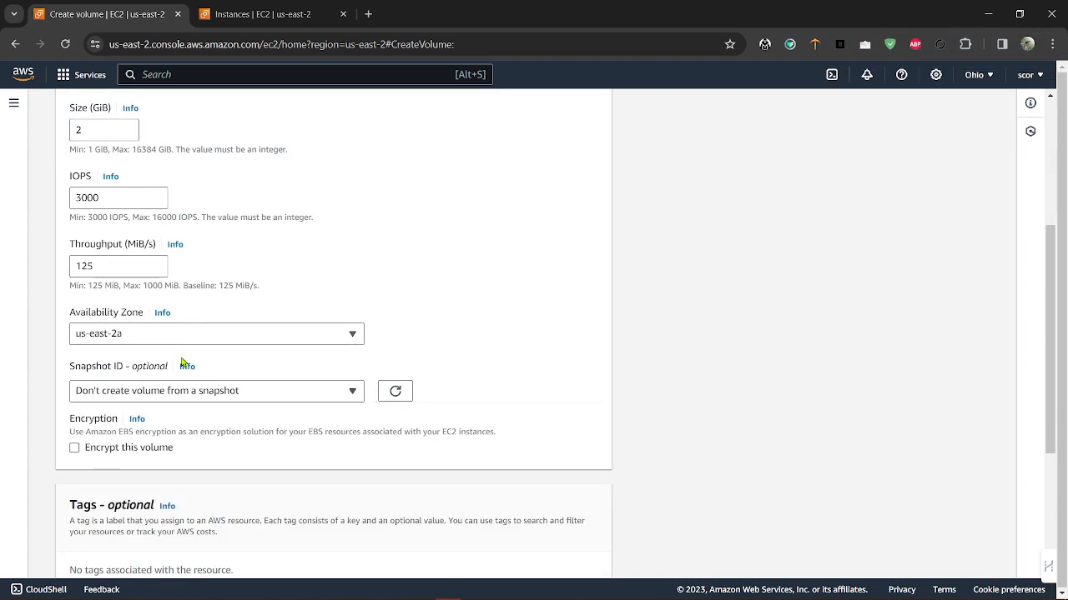
scroll(182, 362, "down", 2)
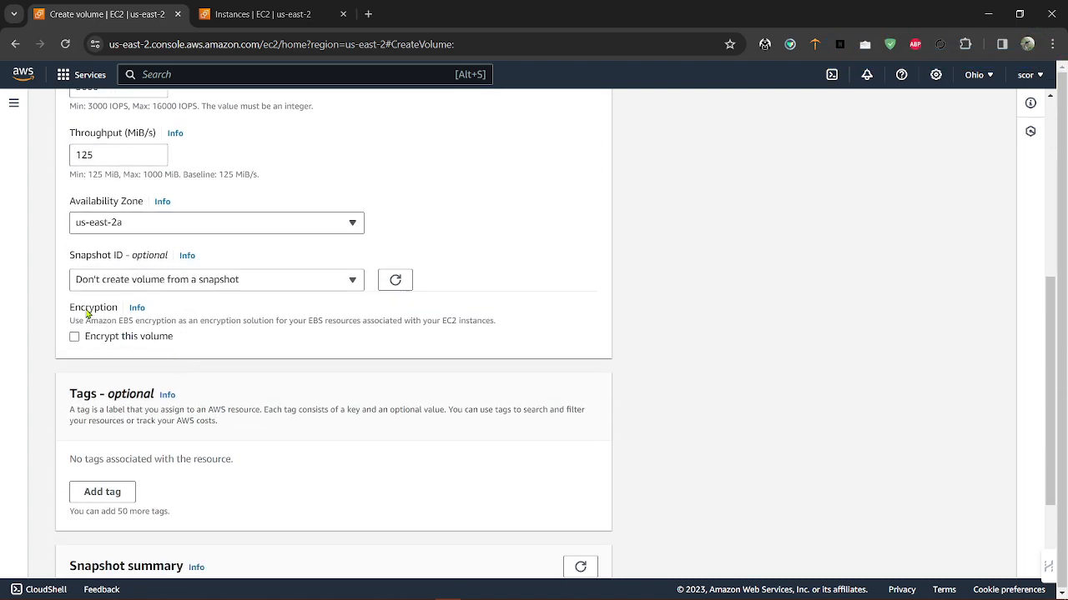
mouse_move(88, 312)
left_mouse_down()
mouse_move(70, 309)
mouse_move(107, 310)
left_mouse_up()
left_click(74, 337)
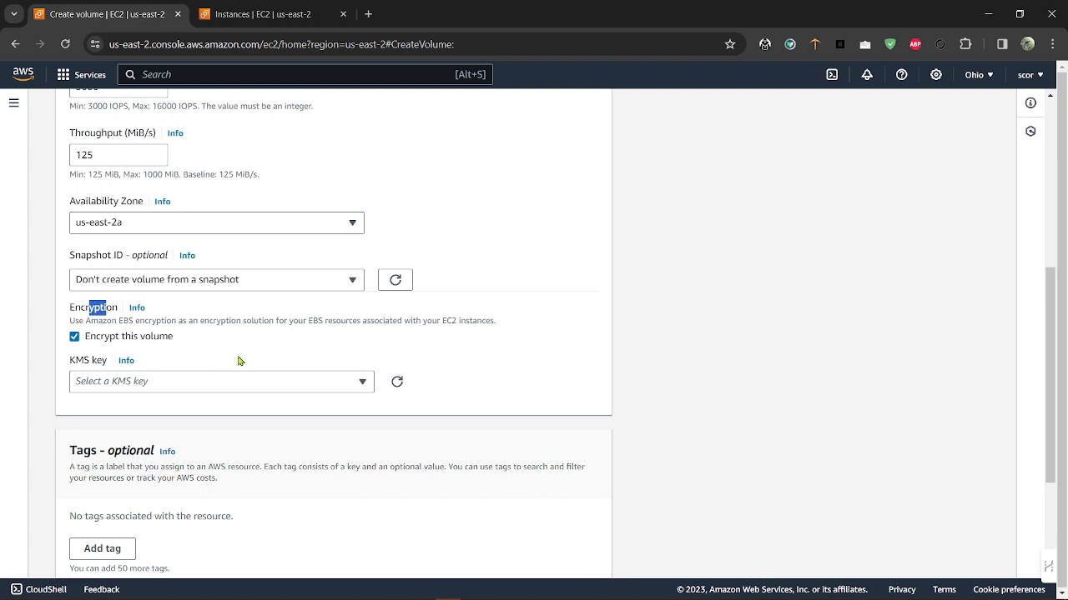
left_click(211, 386)
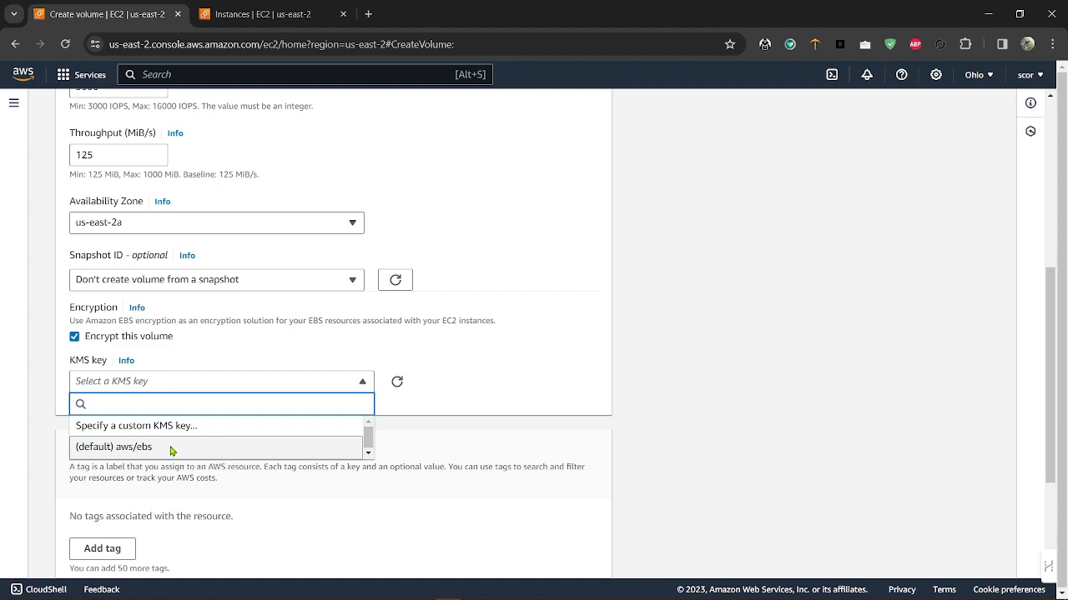
left_click(170, 450)
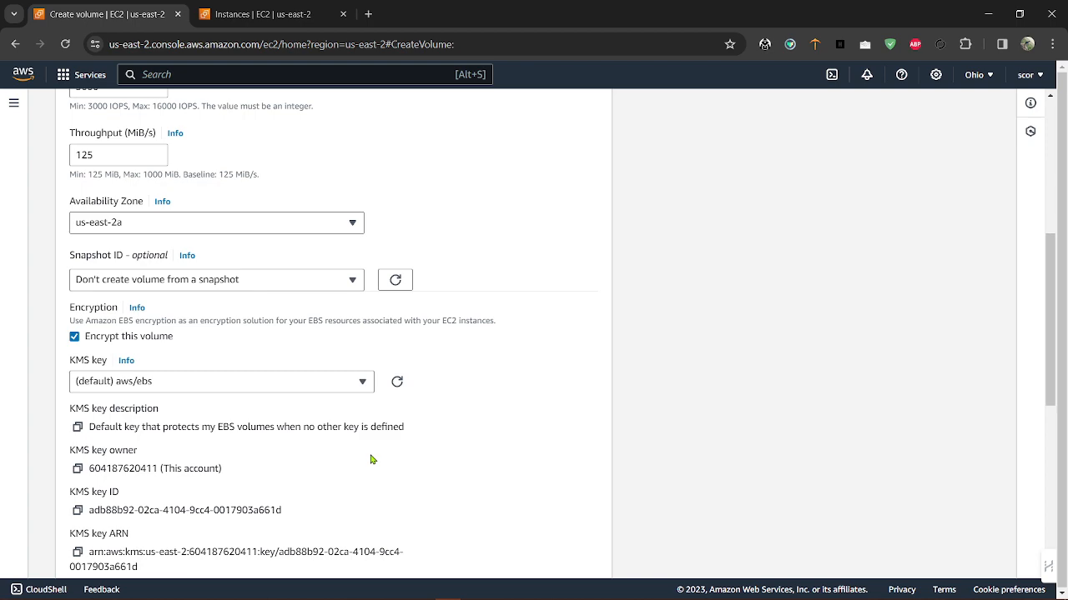
Create the volume with the chosen settings, dismiss the notification and refresh the volume list.
scroll(372, 459, "down", 2)
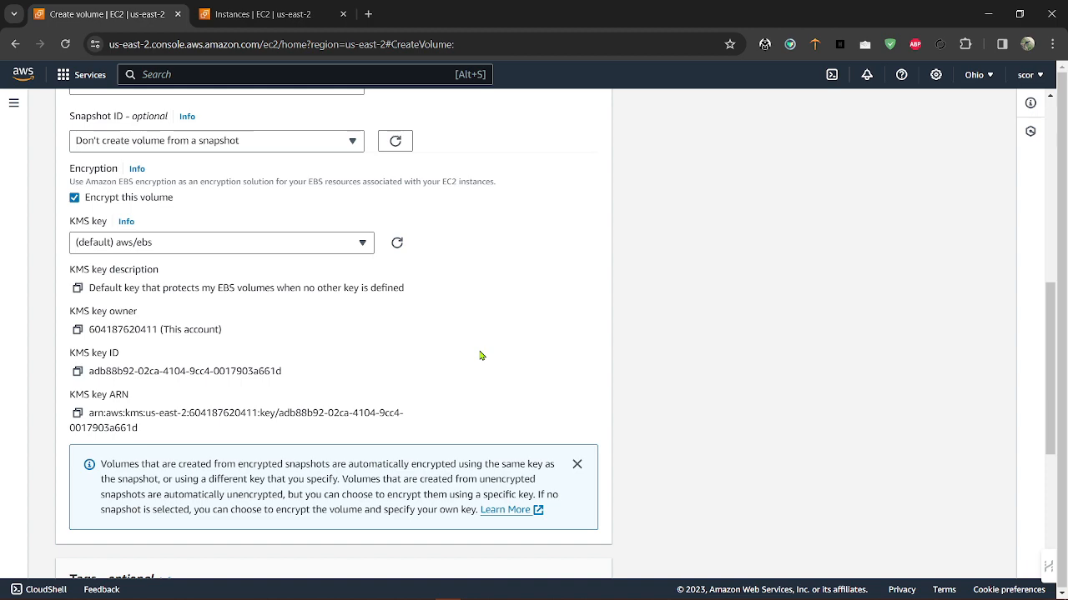
scroll(480, 355, "down", 2)
scroll(480, 356, "down", 2)
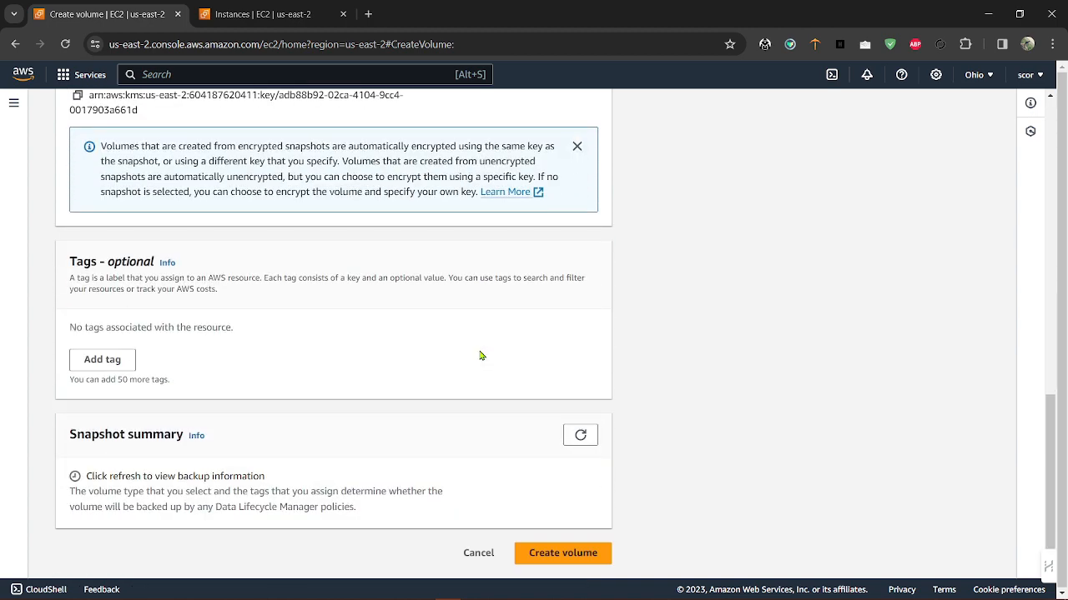
left_click(537, 552)
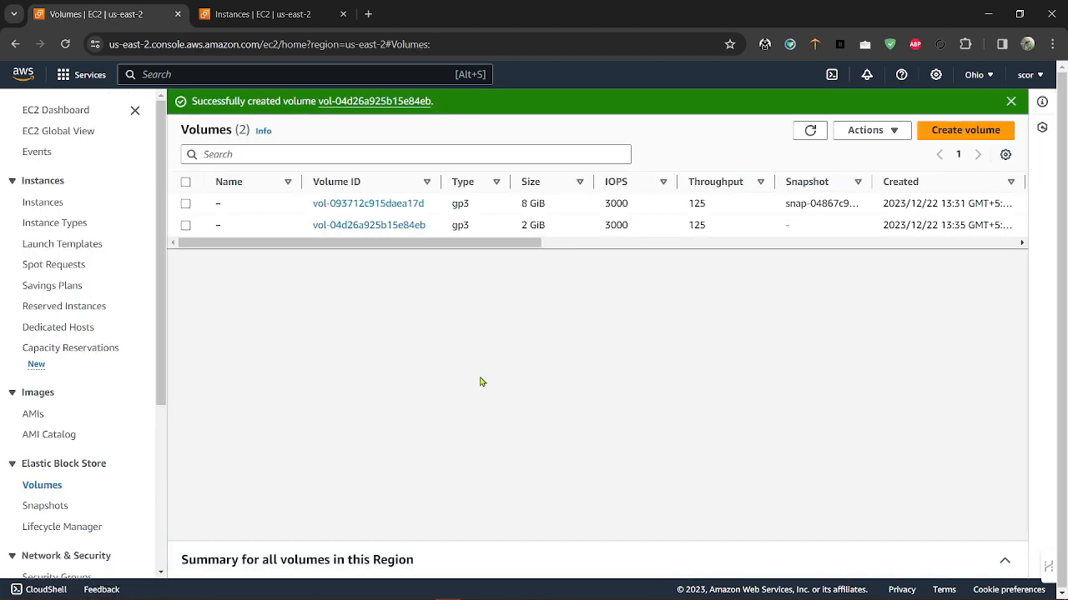
left_click(1010, 101)
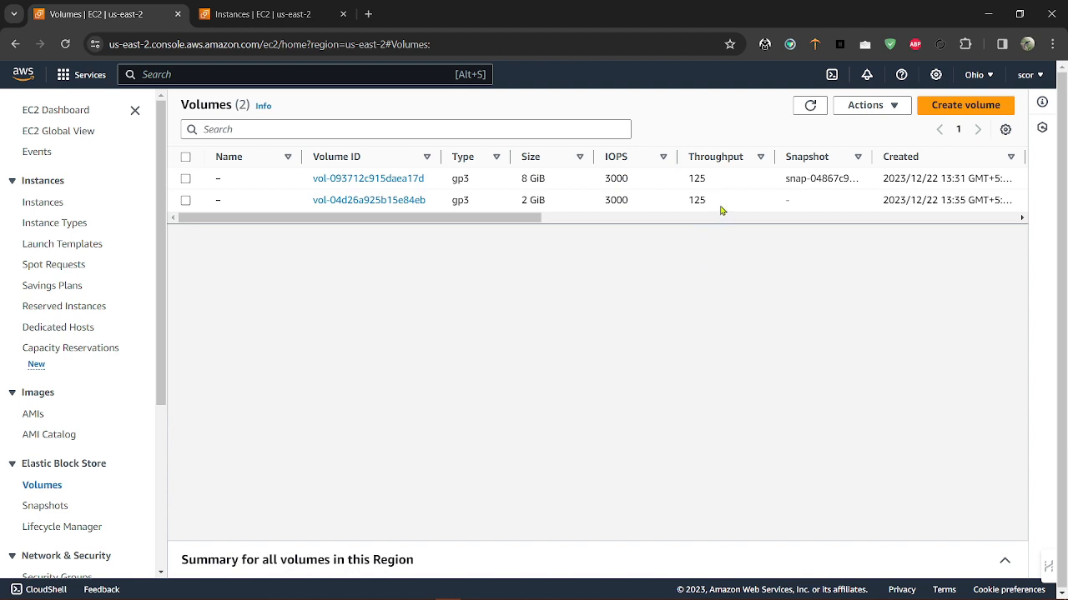
left_click(808, 108)
Attach the 2 GiB volume to the running instance vm1 and dismiss the notification.
left_click(723, 206)
left_click(849, 106)
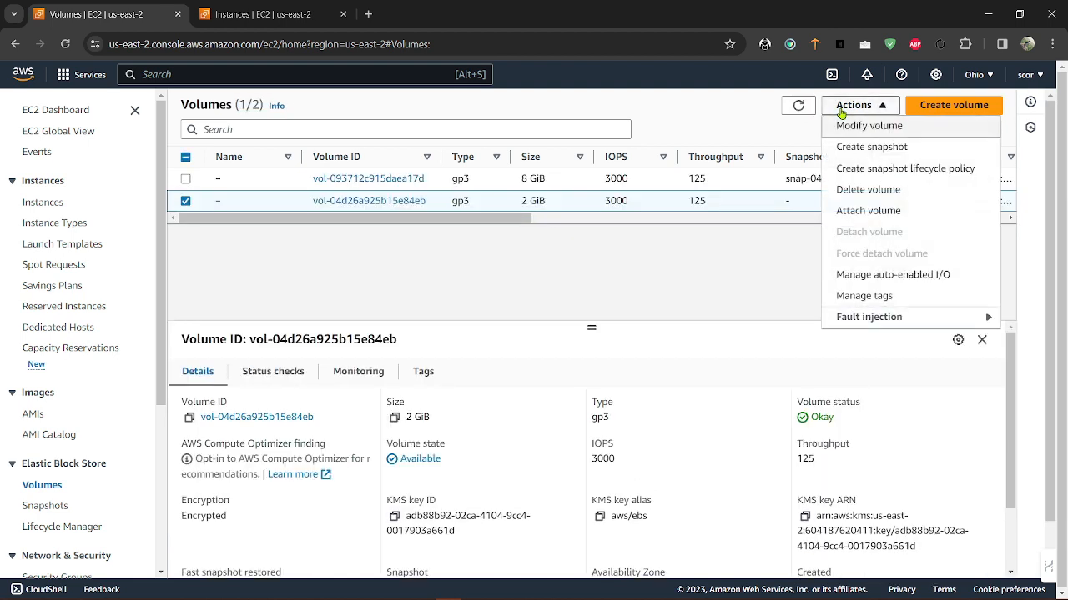
left_click(844, 211)
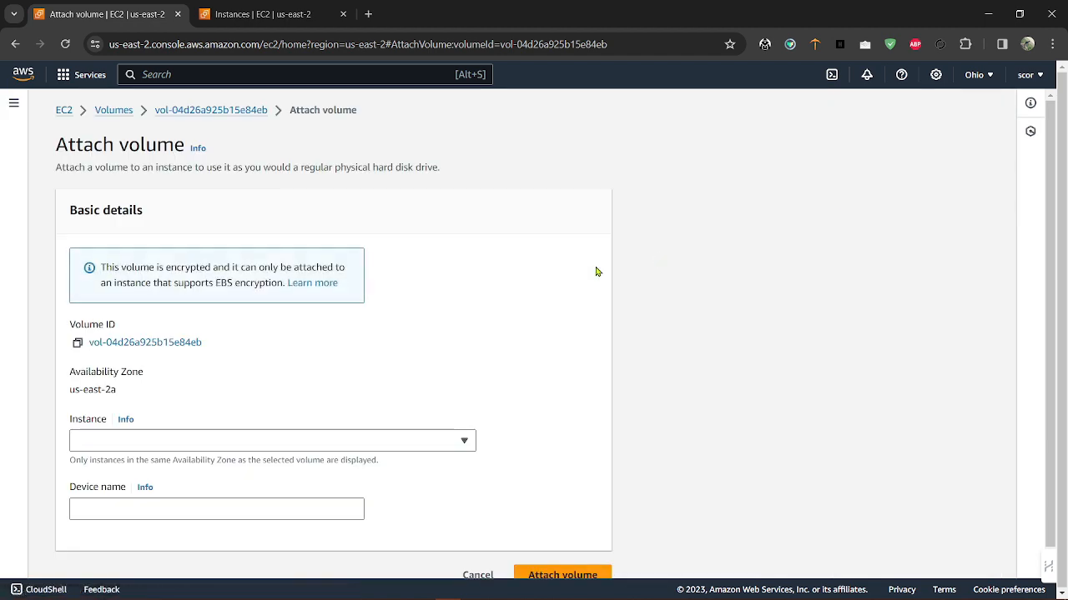
left_click(242, 446)
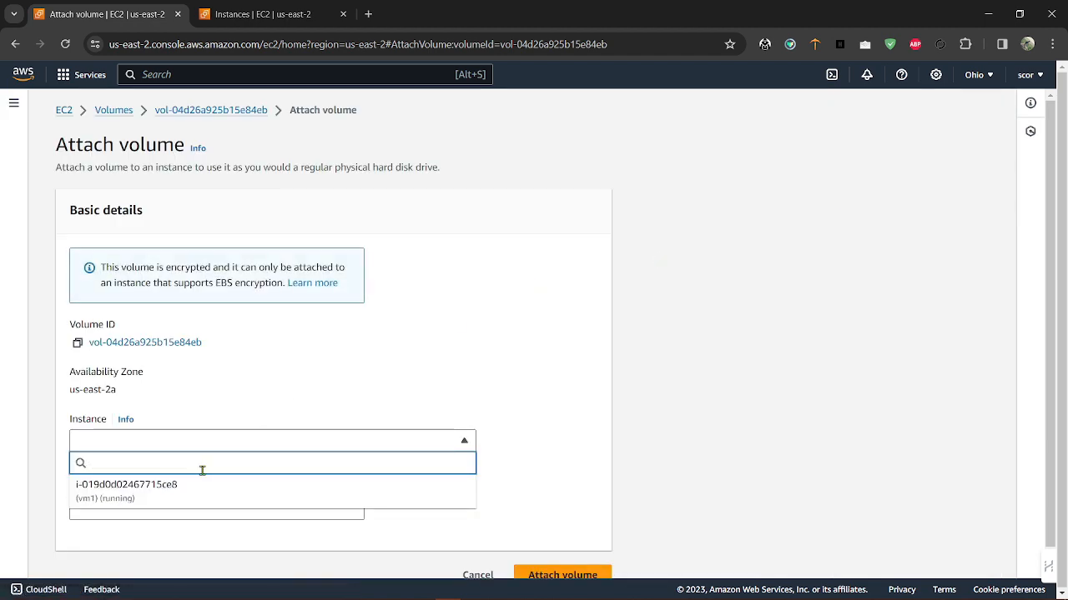
left_click(180, 497)
scroll(492, 566, "down", 2)
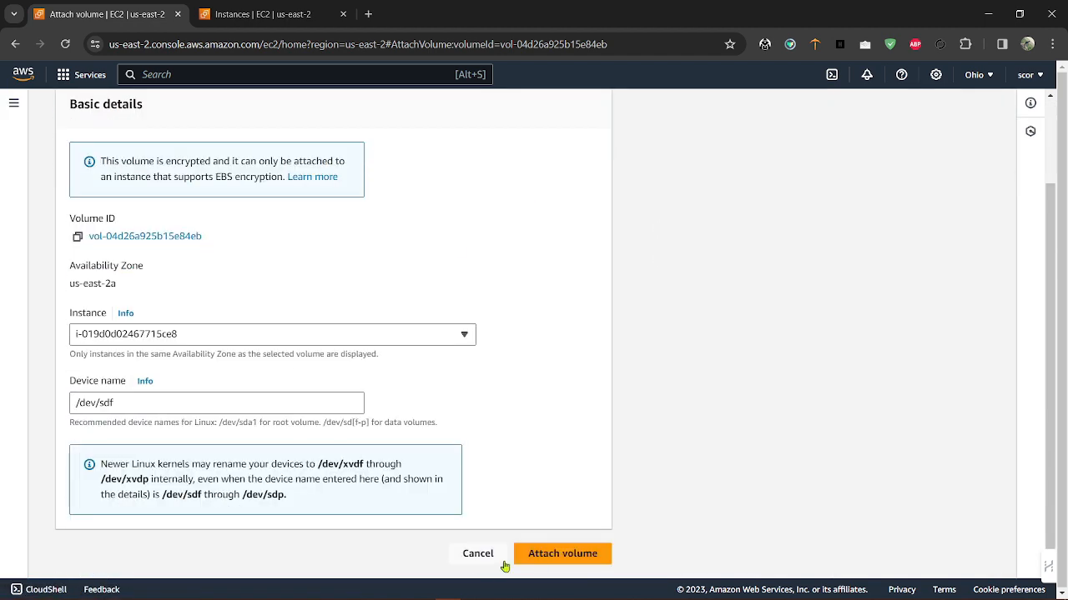
left_click(542, 555)
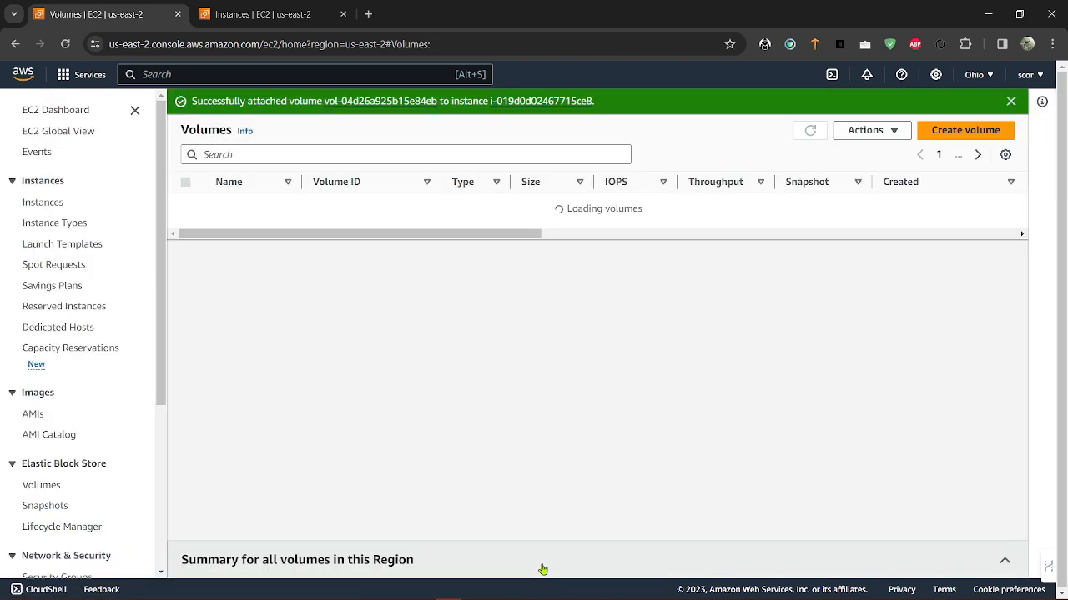
left_click(1007, 103)
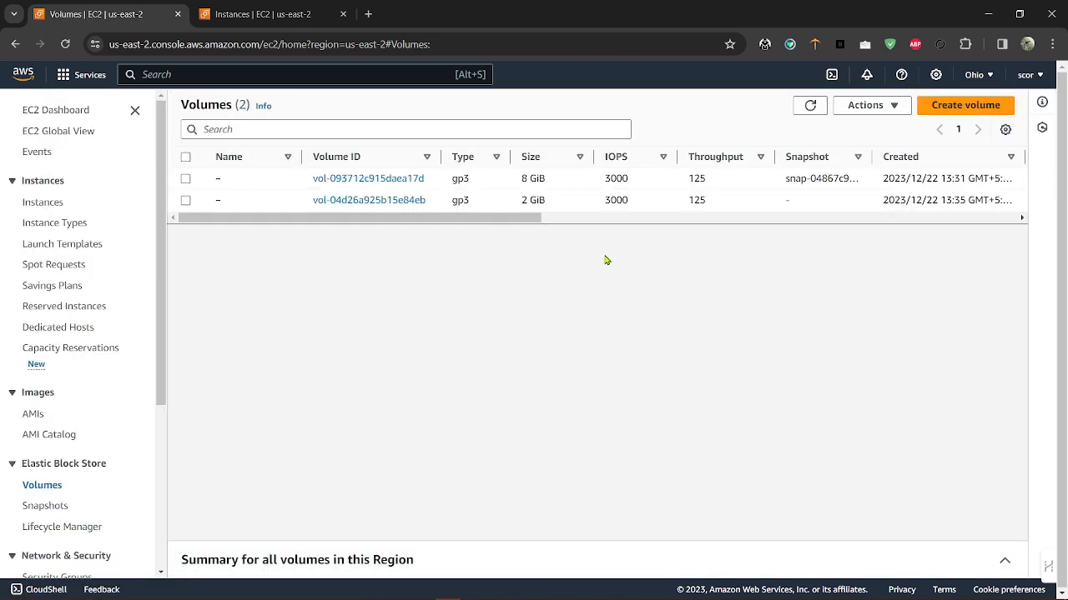
Create a snapshot of the attached 2 GiB volume with the description snap1 and dismiss the notification.
left_click(566, 203)
left_click(855, 115)
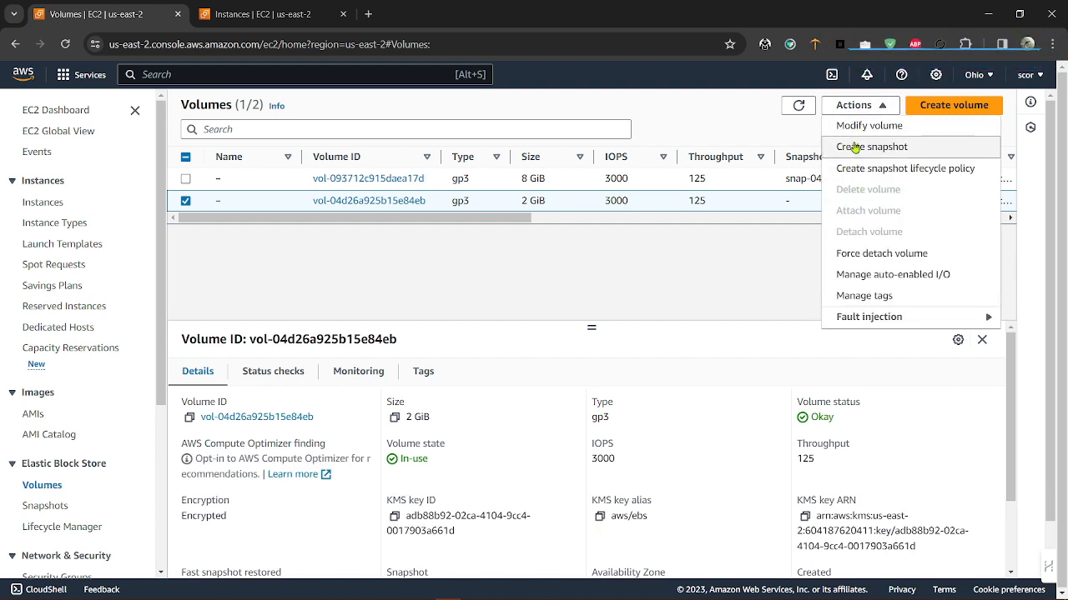
left_click(855, 147)
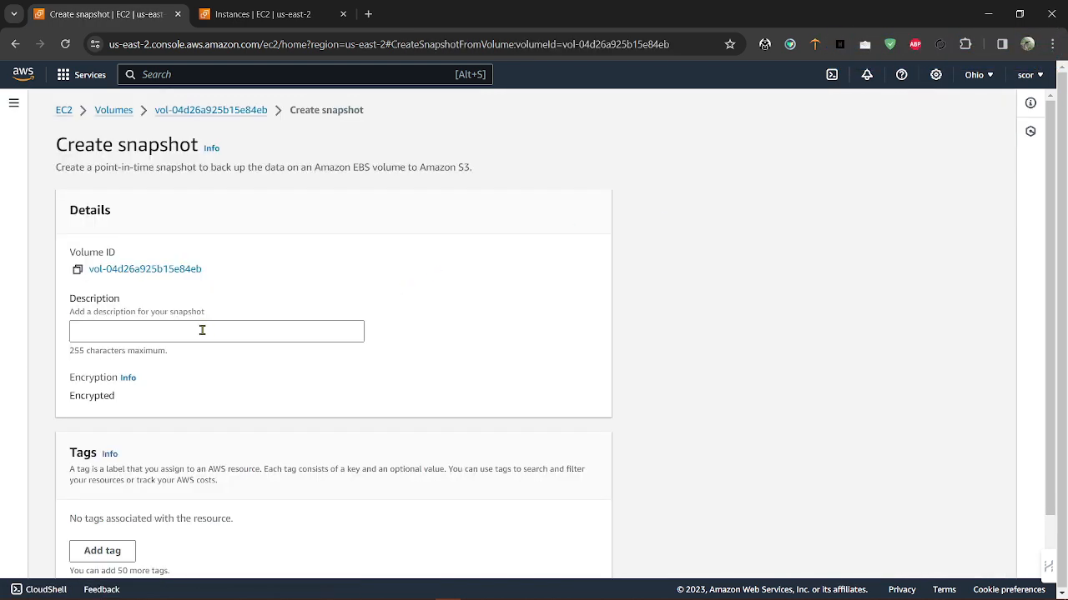
left_click(110, 334)
type("sn")
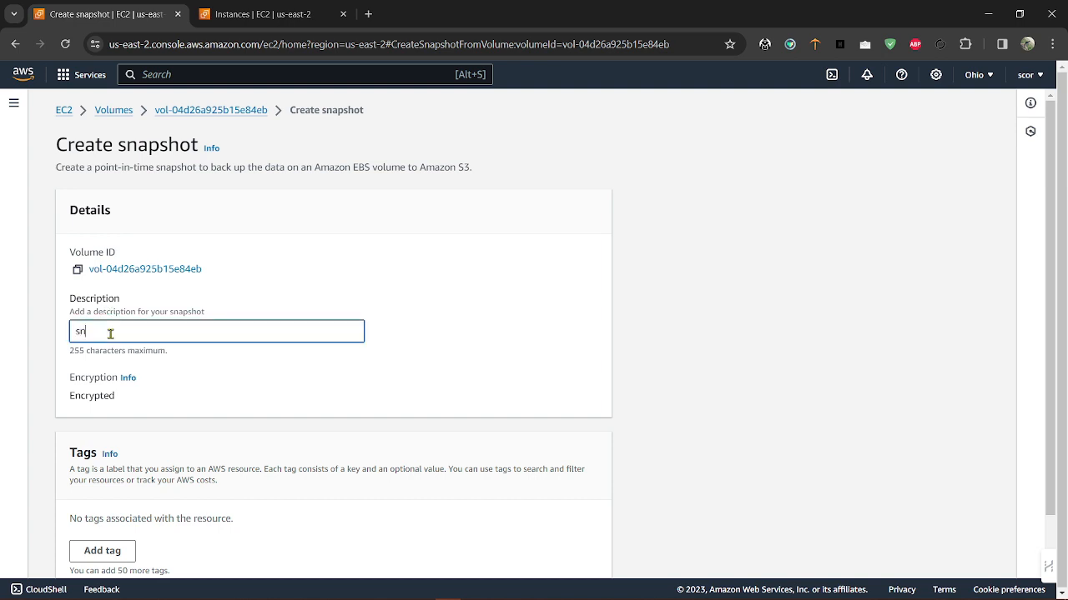
type("ap1")
scroll(112, 335, "down", 2)
left_click_drag(117, 343, 70, 343)
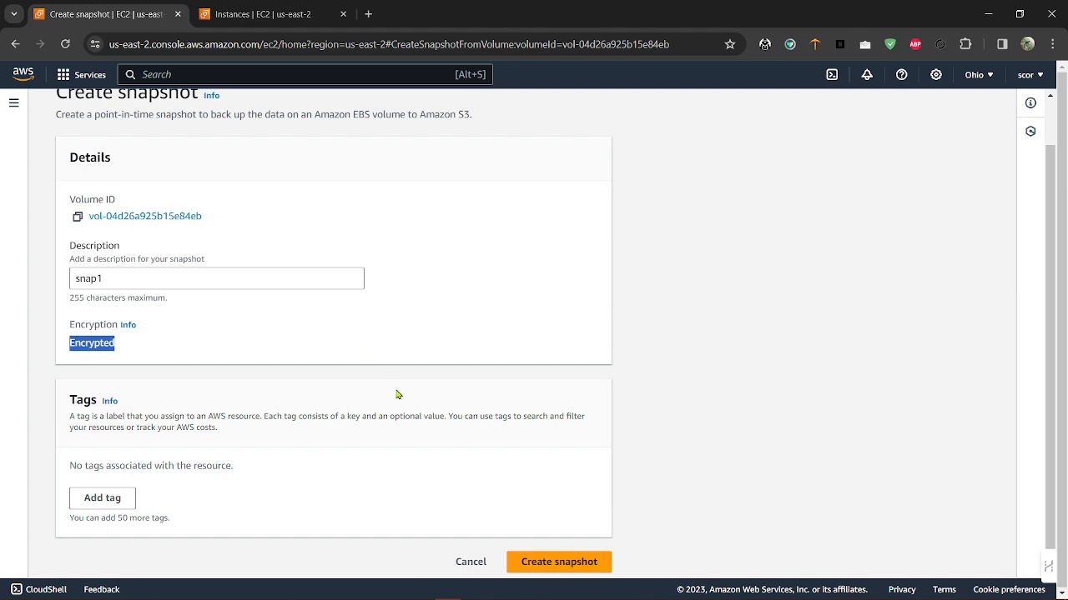
left_click(526, 563)
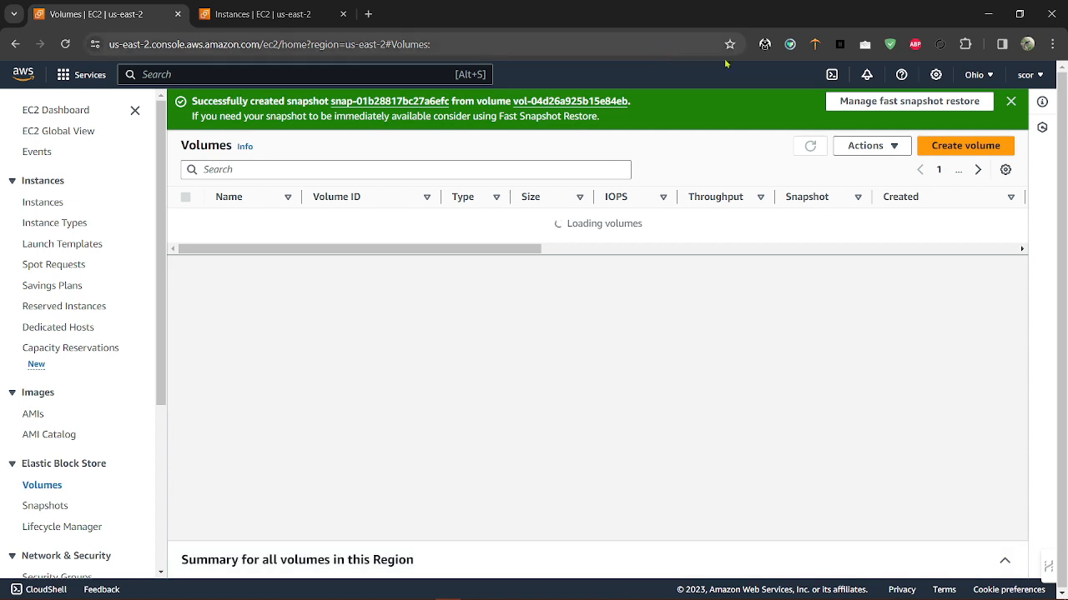
left_click(1010, 101)
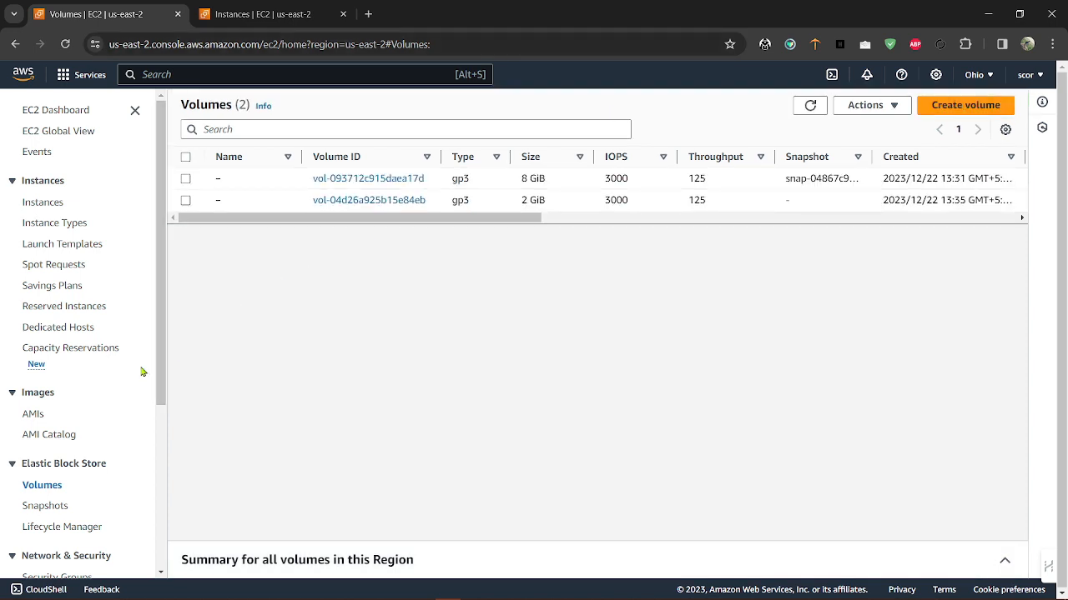
Delete the 8 GiB snapshot described as mysnapshot from the snapshot list and refresh the list.
left_click(46, 508)
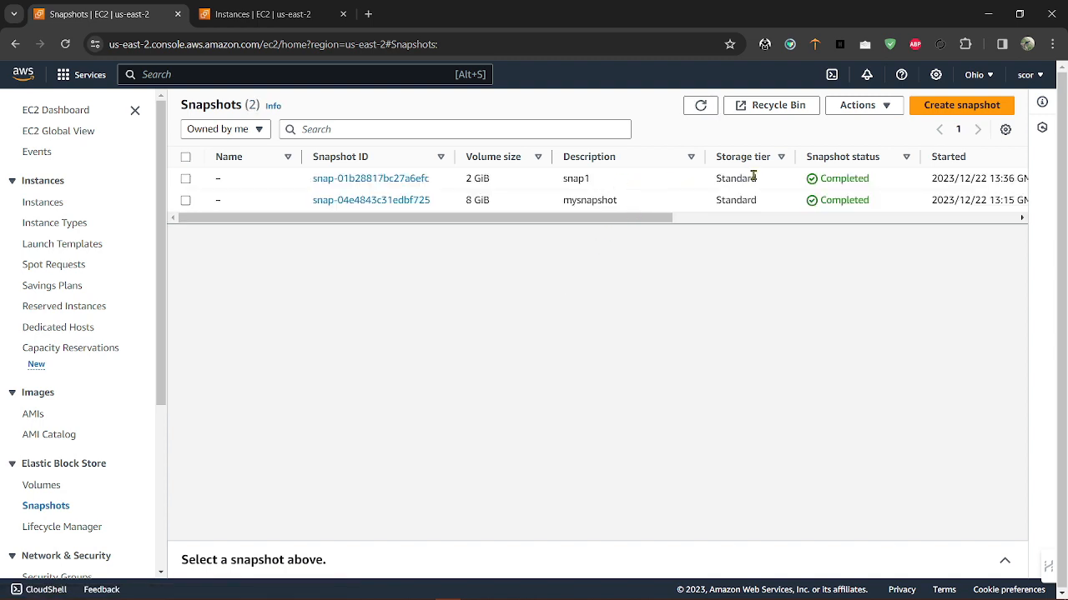
left_click(187, 201)
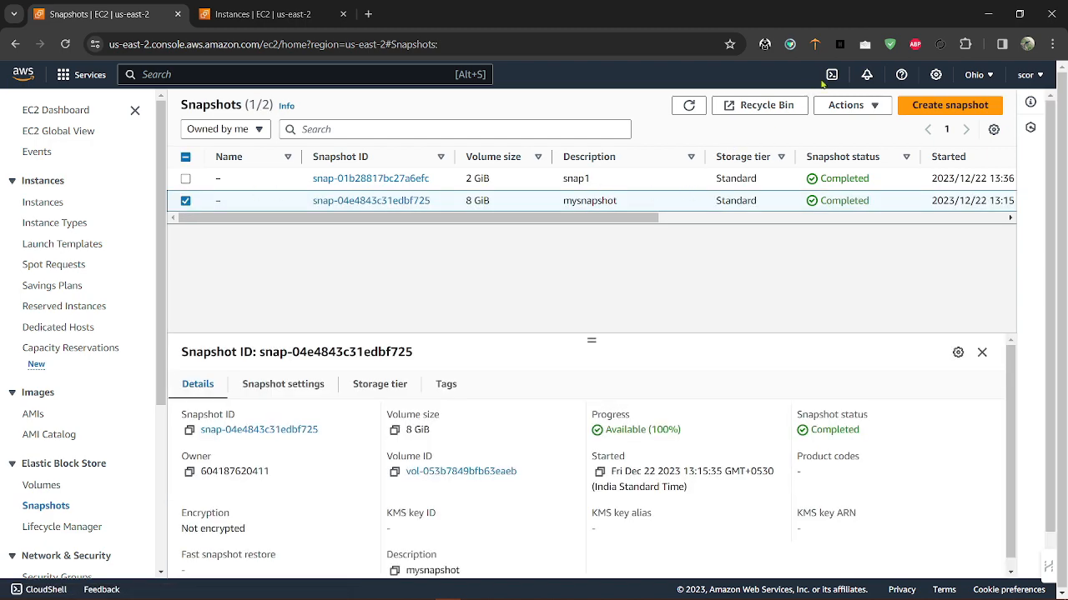
left_click(874, 105)
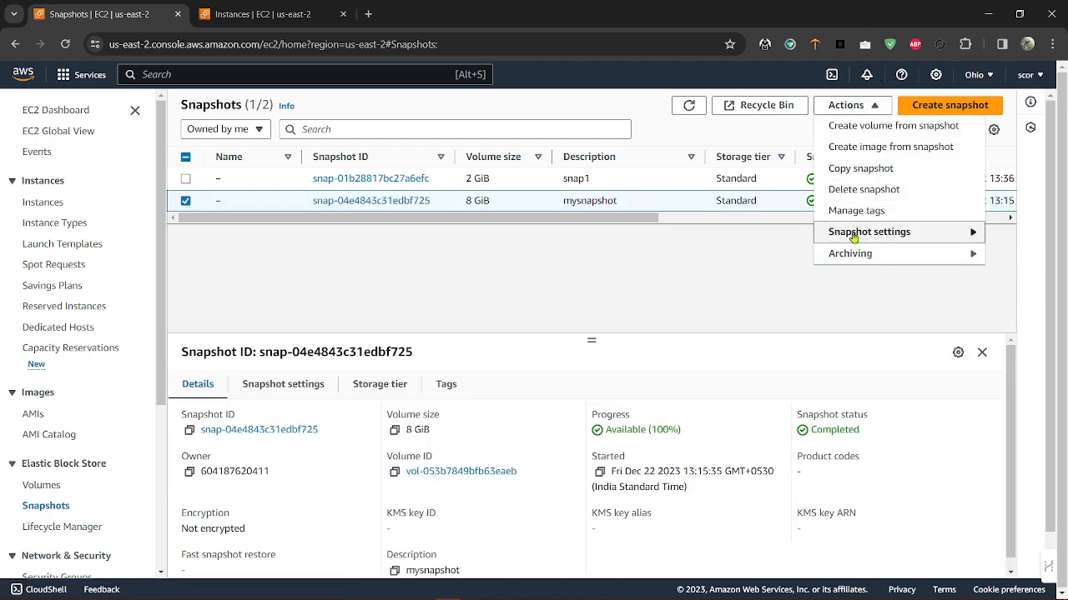
left_click(852, 191)
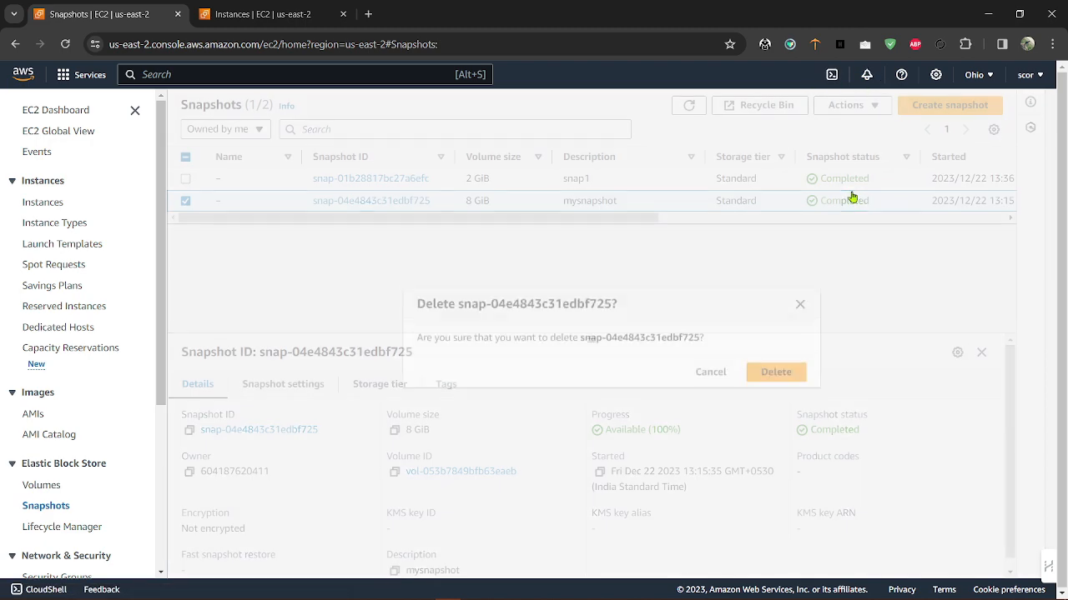
left_click(750, 369)
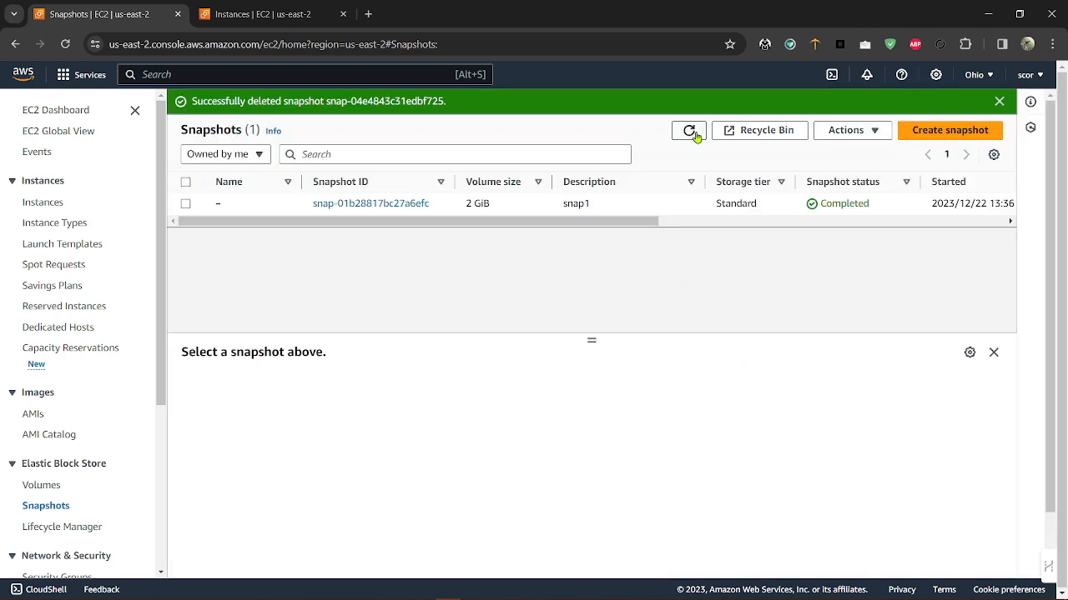
left_click(694, 134)
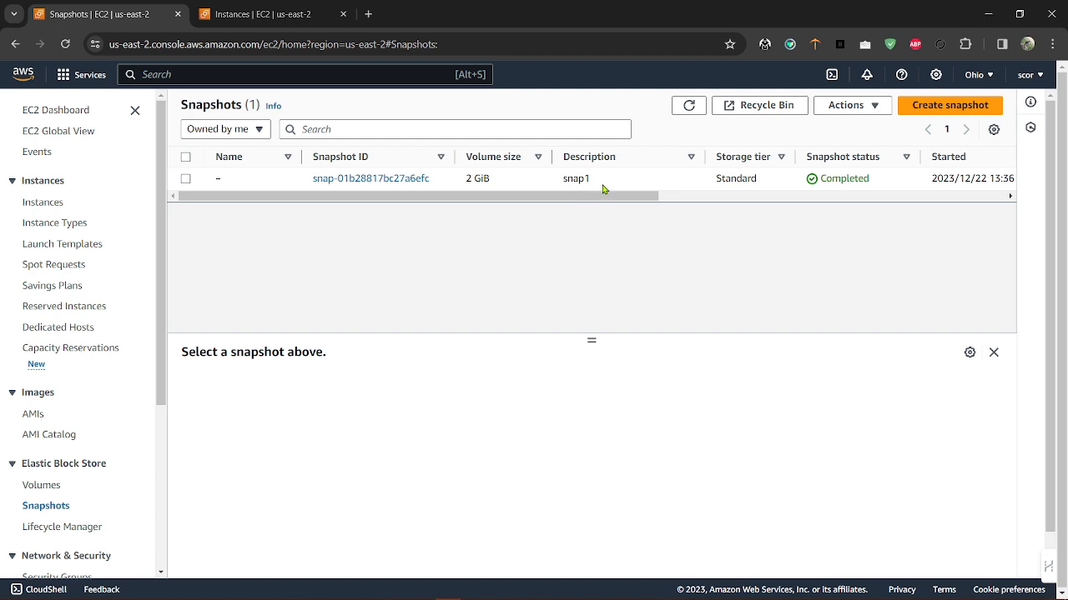
Start creating a volume from the snap1 snapshot, keeping the General Purpose SSD (gp3) type and 2 GiB size.
left_click(627, 186)
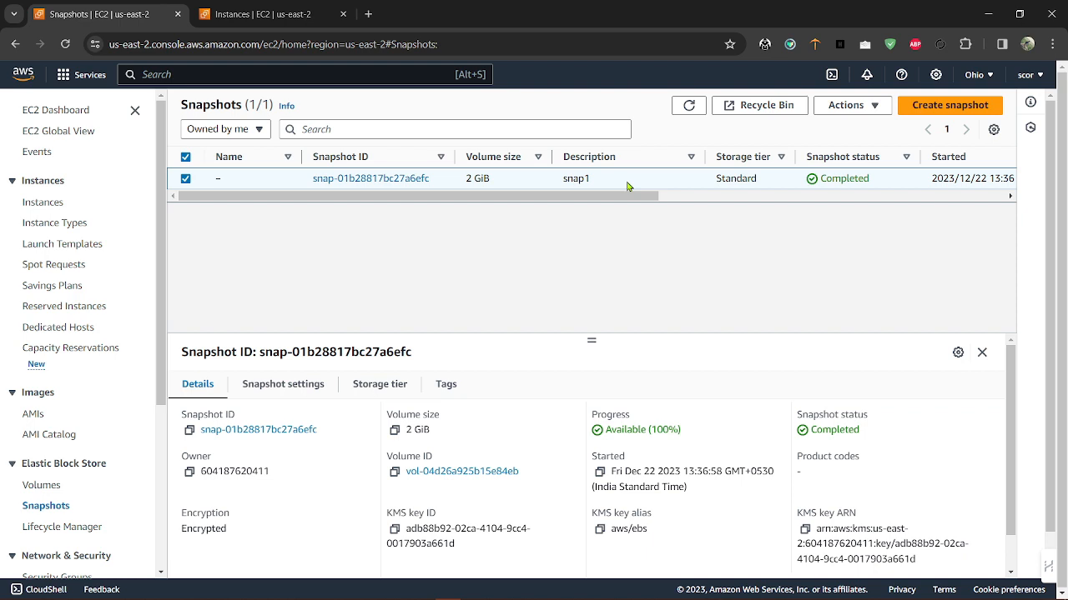
left_click(849, 106)
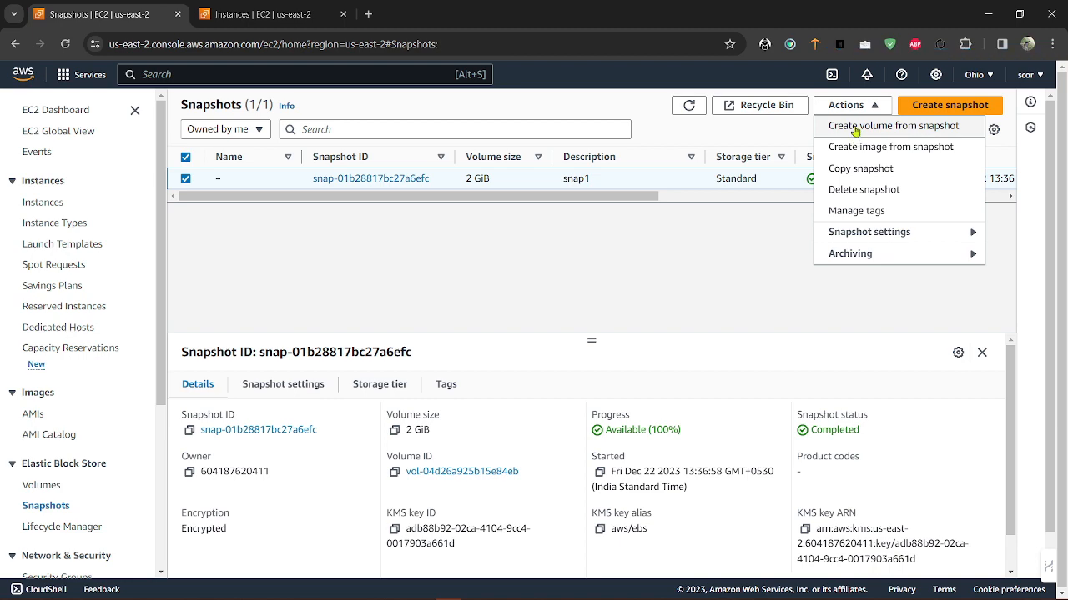
left_click(855, 127)
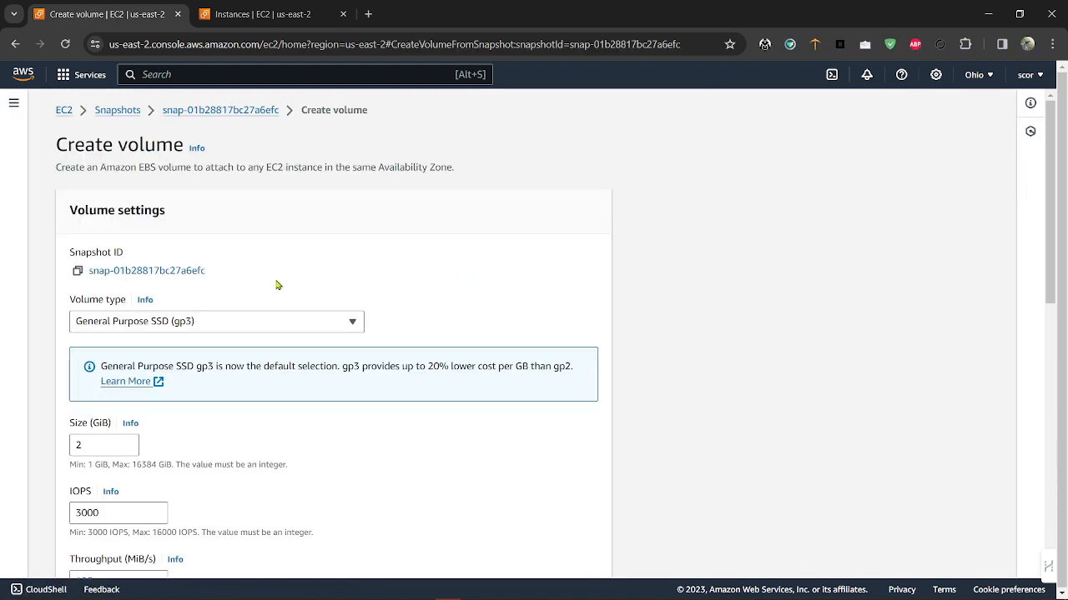
scroll(217, 326, "down", 2)
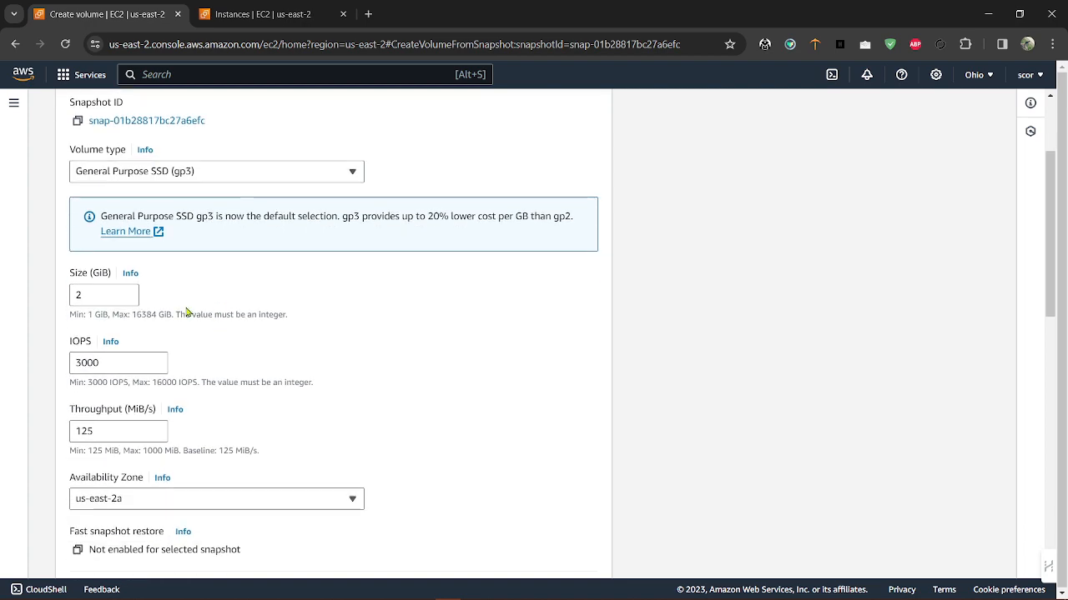
left_click(101, 297)
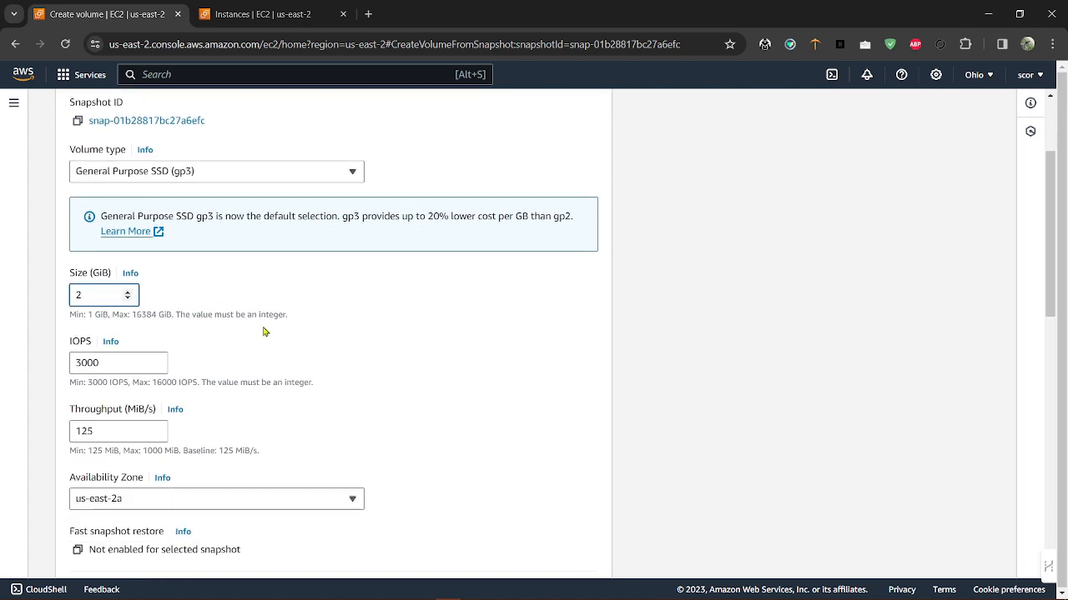
Check the new volume's encryption settings and KMS key choices, keeping (default) aws/ebs.
scroll(263, 332, "down", 3)
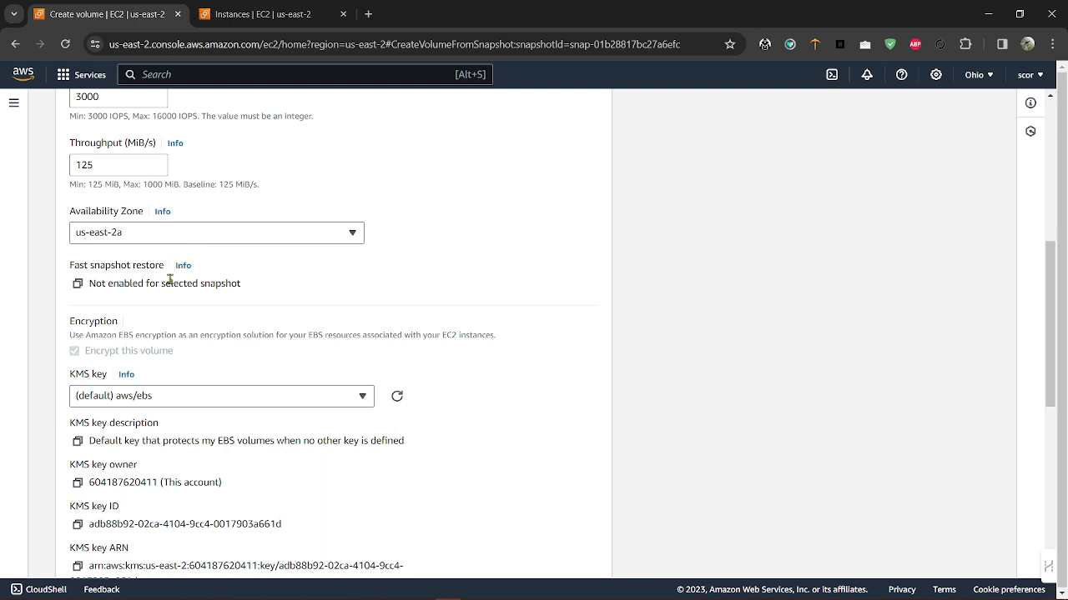
scroll(170, 276, "down", 2)
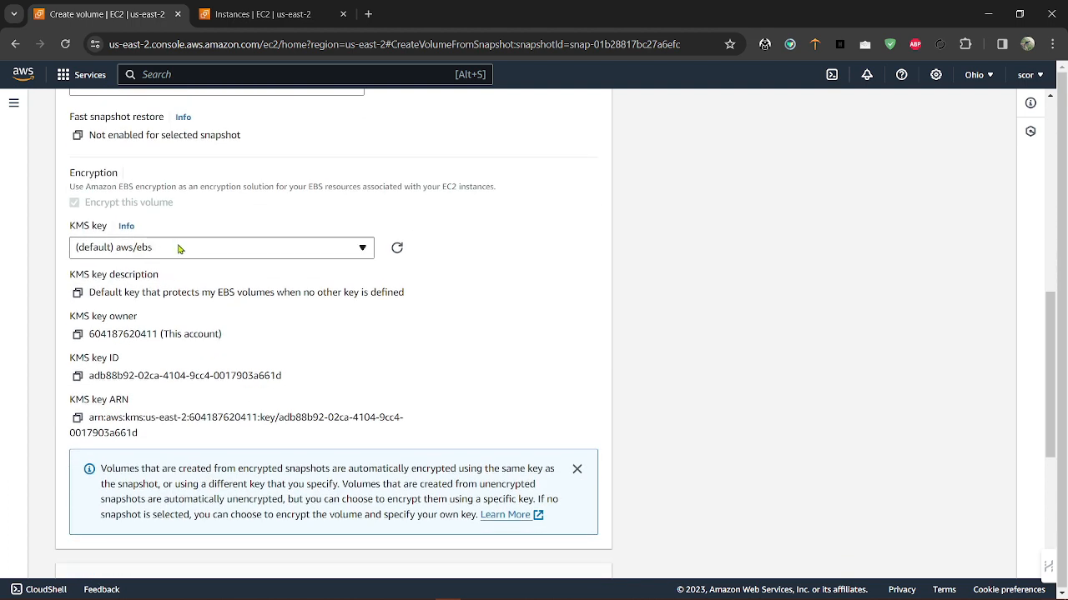
left_click(178, 248)
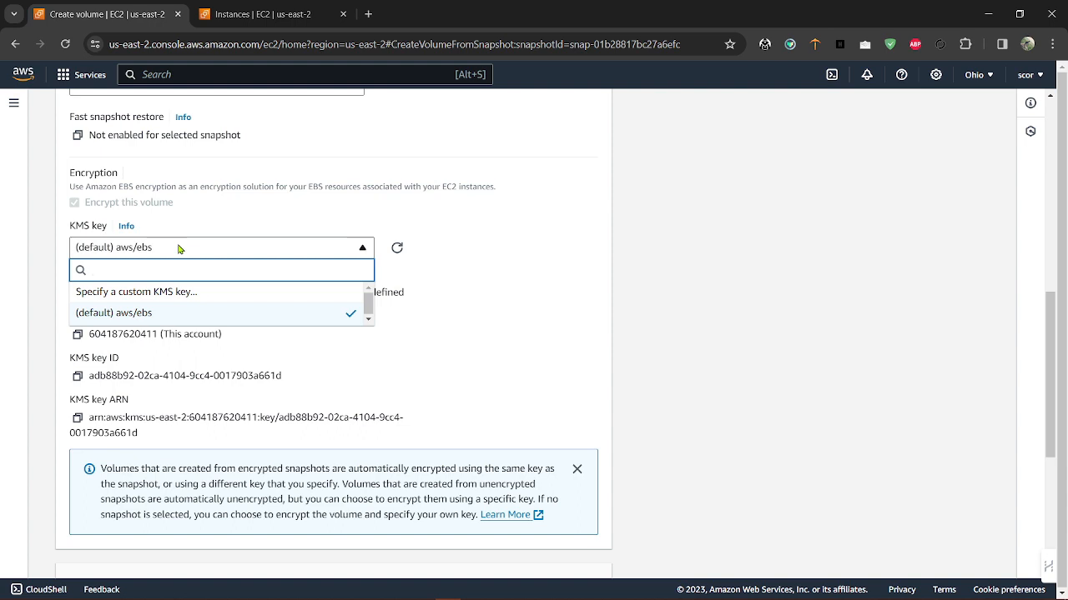
left_click(234, 222)
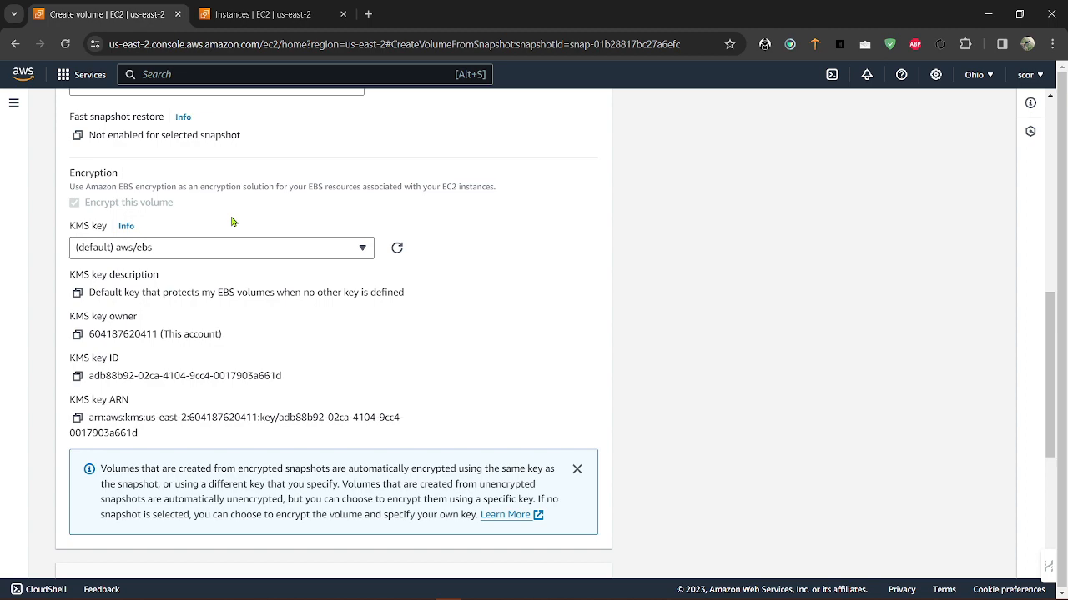
scroll(233, 221, "up", 1)
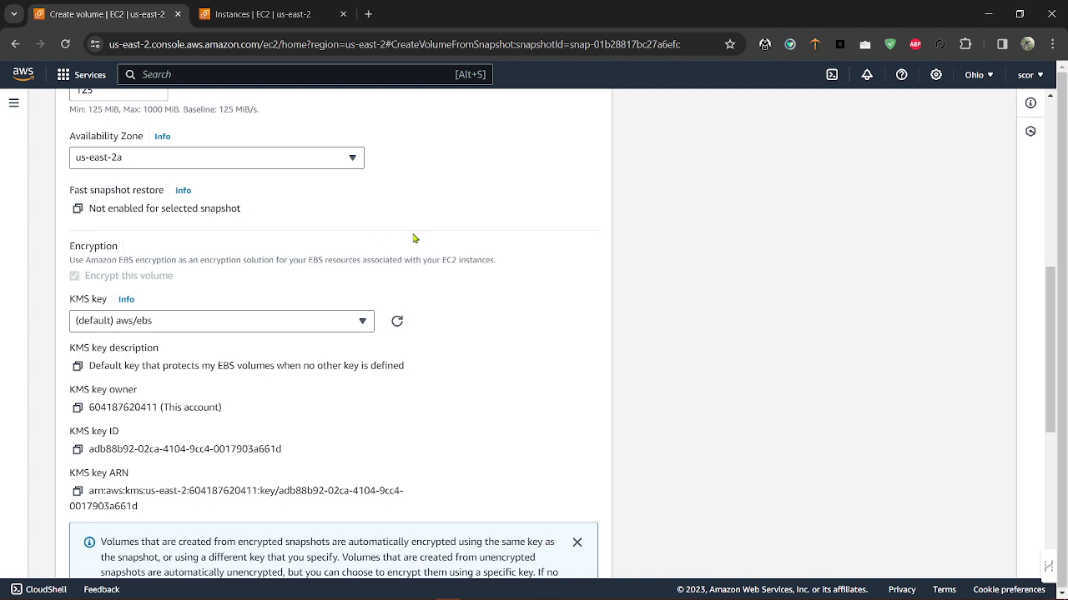
Create the volume from the snapshot in us-east-2a and dismiss the notification.
scroll(415, 239, "down", 5)
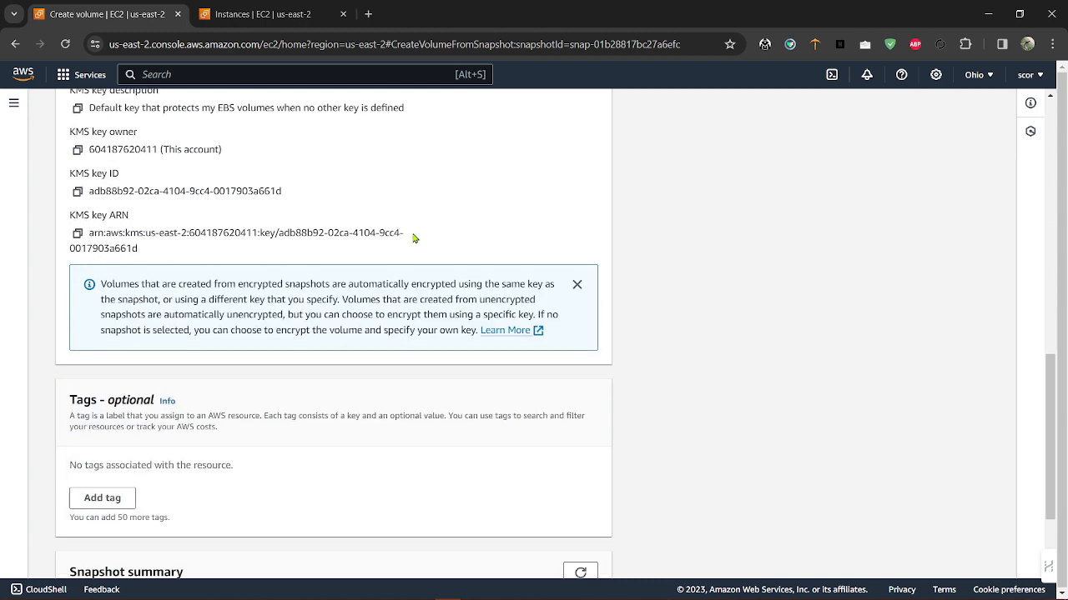
left_click(557, 548)
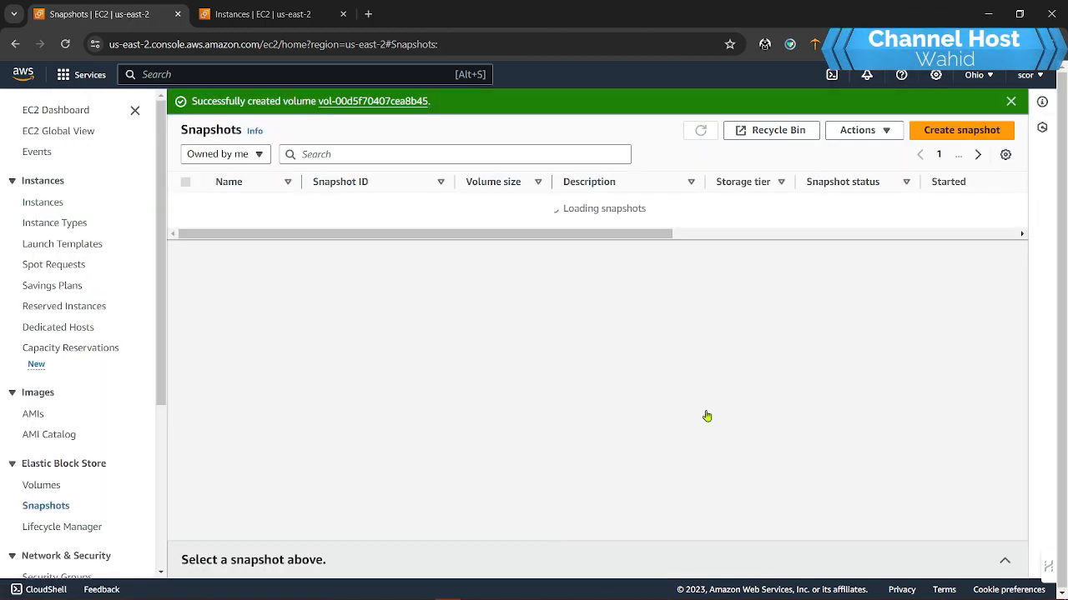
left_click(1011, 101)
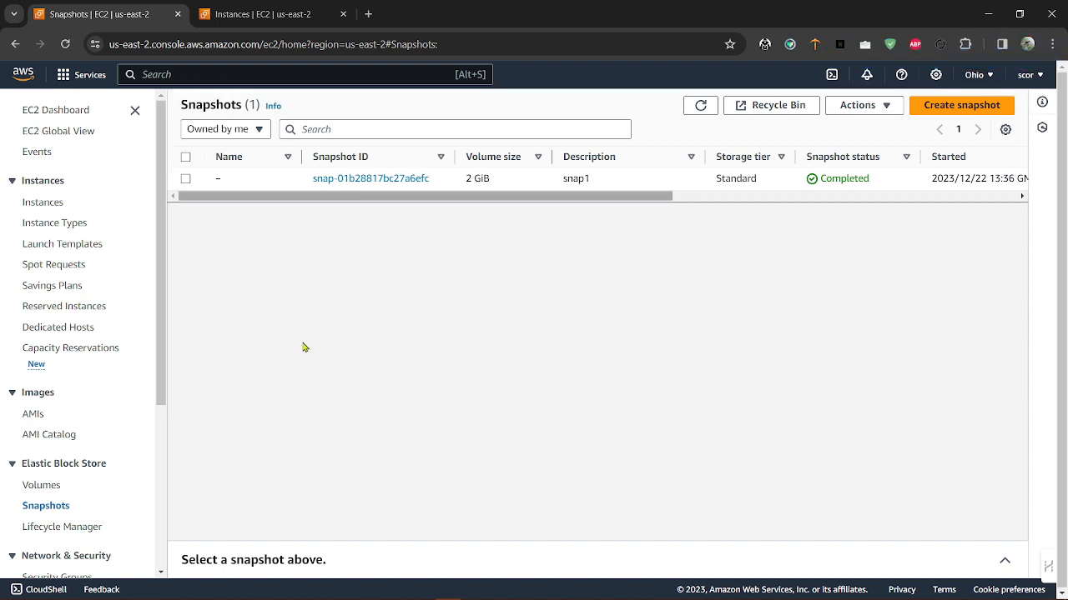
Open the volume list and check the newest volume's source snapshot, availability zone, state and encryption.
left_click(49, 491)
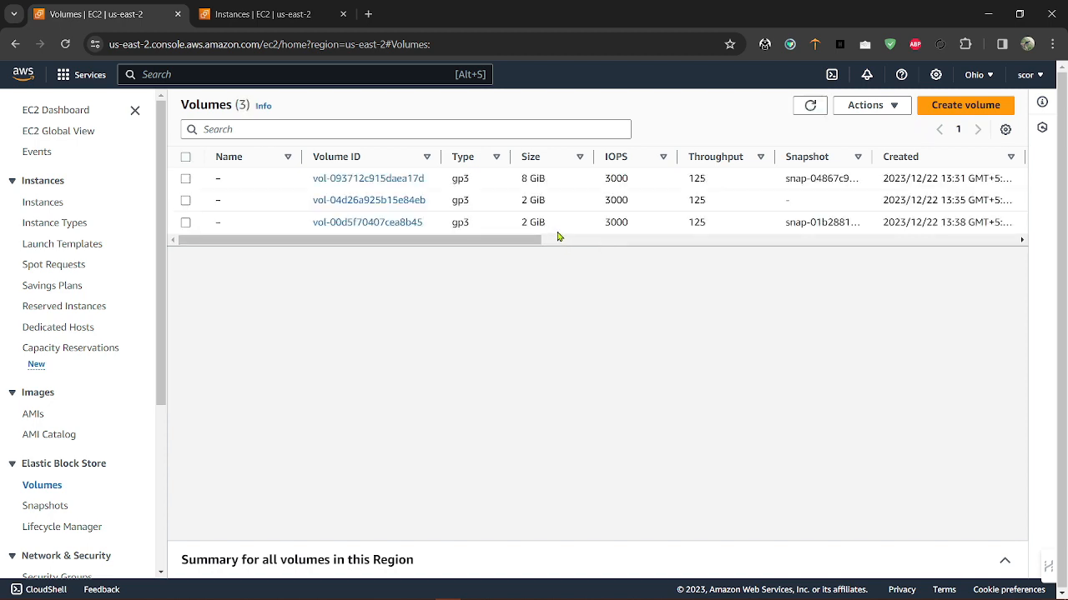
left_click_drag(785, 221, 851, 223)
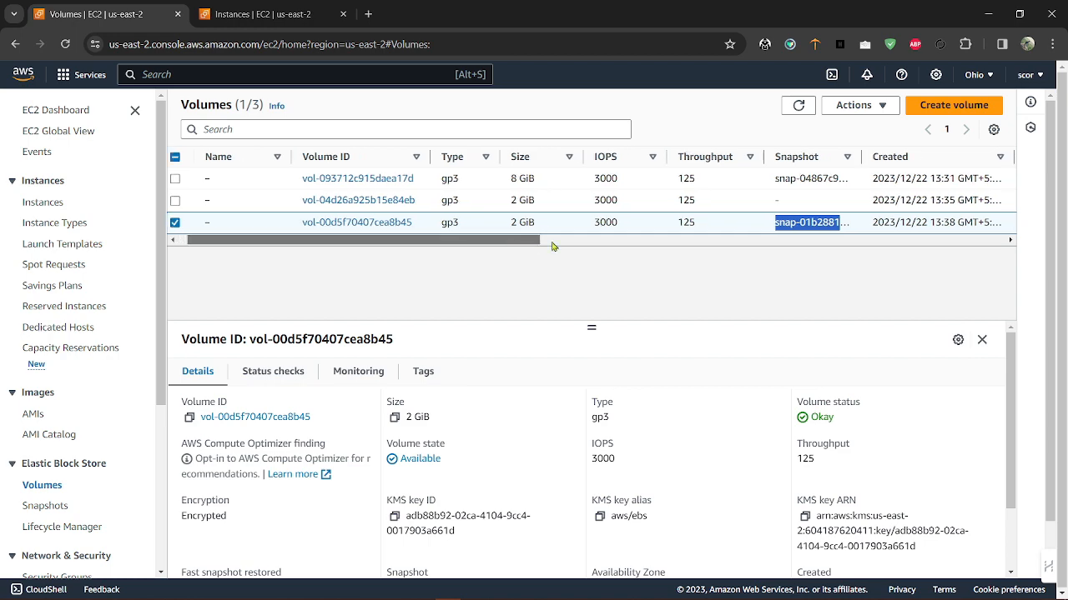
scroll(552, 246, "right", 5)
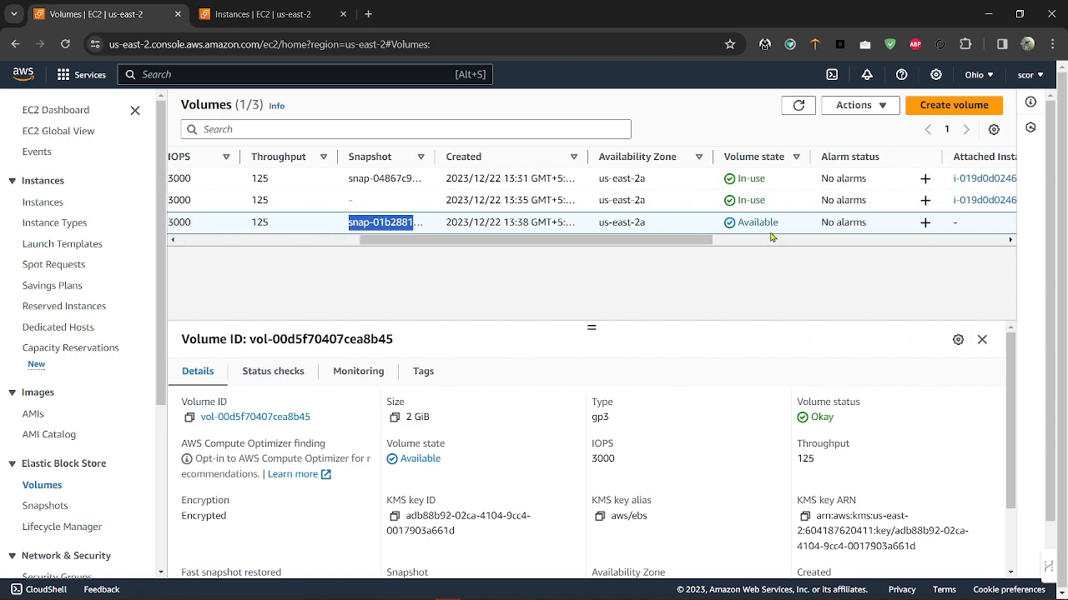
left_click_drag(646, 241, 371, 258)
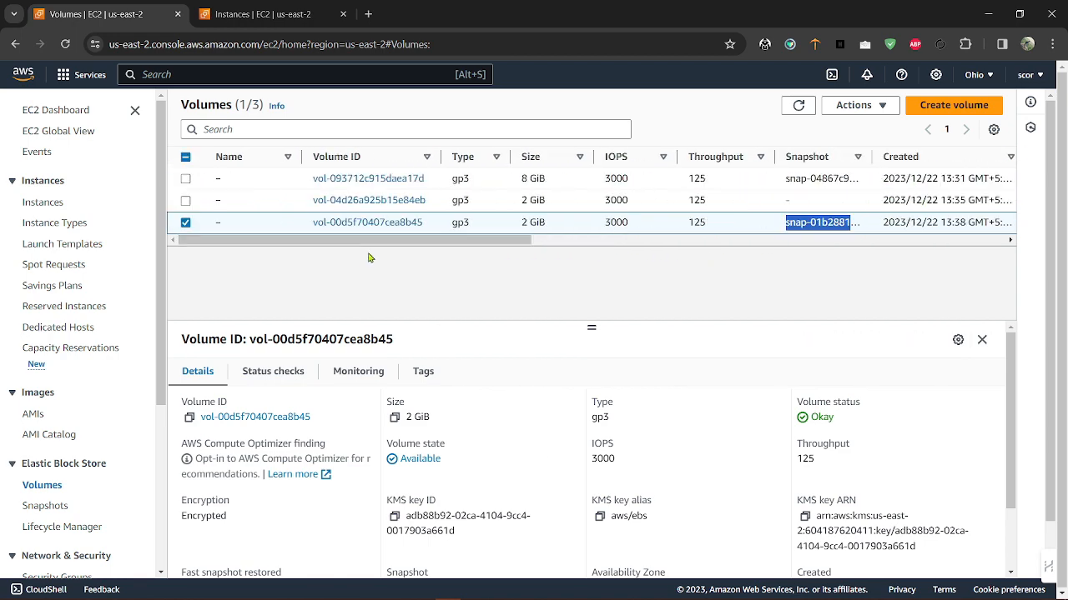